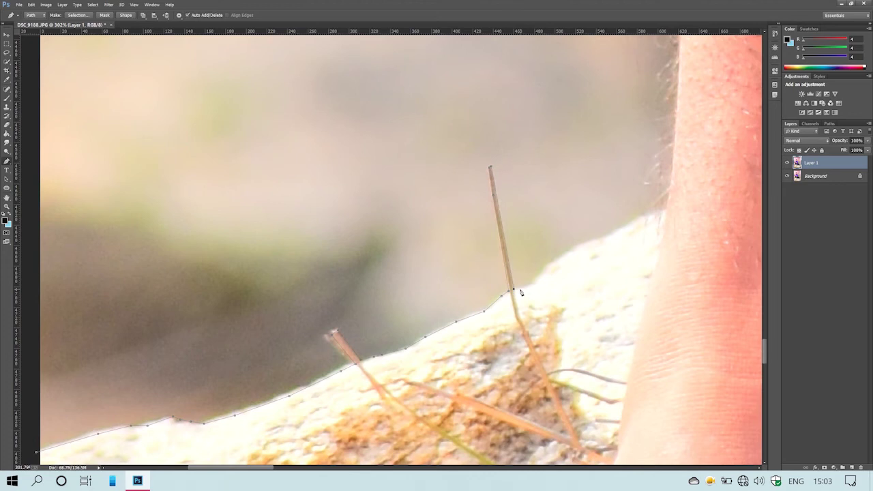
Continue the Pen path along the rest of the rock edge and up the bare shin to the trouser cuff
{"action": "left_click", "coordinate": [647, 214]}
{"action": "left_click", "coordinate": [658, 211]}
{"action": "left_click", "coordinate": [669, 208]}
{"action": "left_click", "coordinate": [672, 171]}
{"action": "scroll", "coordinate": [637, 209], "scroll_direction": "down", "scroll_amount": 5}
{"action": "scroll", "coordinate": [604, 130], "scroll_direction": "up", "scroll_amount": 6}
{"action": "left_click", "coordinate": [565, 203]}
{"action": "left_click", "coordinate": [564, 160]}
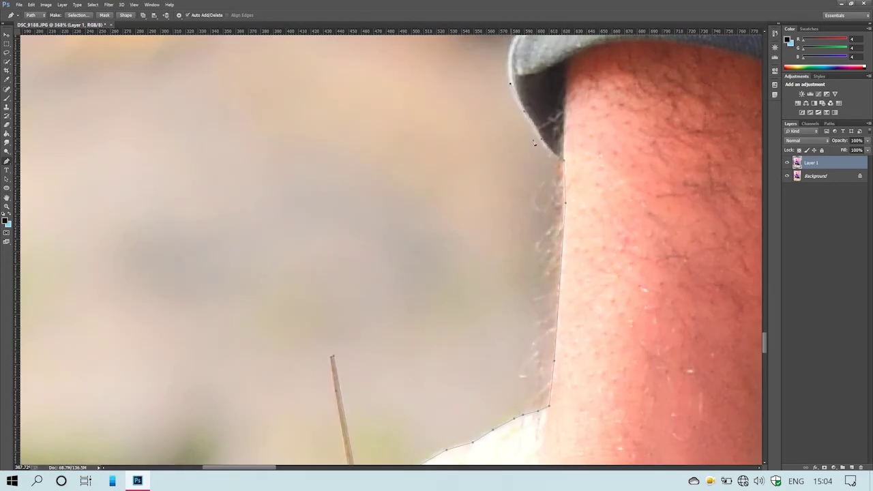
Add path anchor points around the outer edge of the rolled trouser cuff
{"action": "scroll", "coordinate": [525, 142], "scroll_direction": "up", "scroll_amount": 6}
{"action": "scroll", "coordinate": [514, 141], "scroll_direction": "right", "scroll_amount": 6}
{"action": "left_click", "coordinate": [296, 259]}
{"action": "left_click", "coordinate": [298, 238]}
{"action": "left_click", "coordinate": [306, 224]}
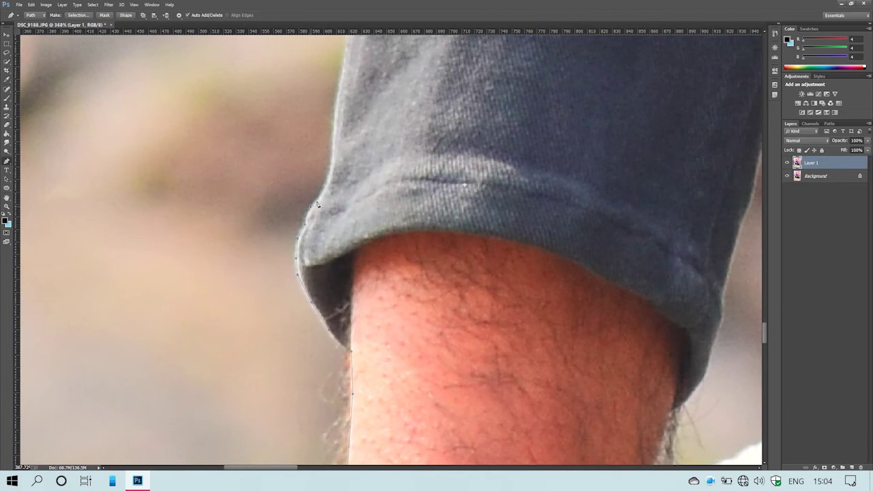
Trace the path up the lower trouser leg, starting just above the rolled cuff
{"action": "scroll", "coordinate": [333, 167], "scroll_direction": "up", "scroll_amount": 4}
{"action": "left_click", "coordinate": [335, 158]}
{"action": "left_click", "coordinate": [345, 194]}
{"action": "scroll", "coordinate": [353, 179], "scroll_direction": "up", "scroll_amount": 2}
{"action": "left_click", "coordinate": [356, 174]}
{"action": "scroll", "coordinate": [362, 170], "scroll_direction": "up", "scroll_amount": 3}
{"action": "left_click", "coordinate": [366, 167]}
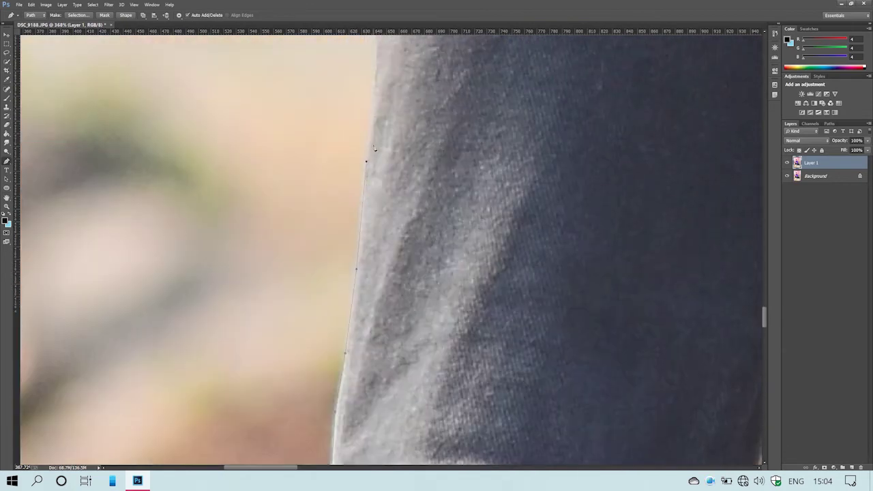
Extend the path up the straight middle stretch of the trouser leg's outer edge
{"action": "scroll", "coordinate": [372, 157], "scroll_direction": "up", "scroll_amount": 2}
{"action": "scroll", "coordinate": [375, 204], "scroll_direction": "up", "scroll_amount": 1}
{"action": "left_click", "coordinate": [376, 189]}
{"action": "scroll", "coordinate": [382, 174], "scroll_direction": "up", "scroll_amount": 4}
{"action": "left_click", "coordinate": [384, 164]}
{"action": "left_click", "coordinate": [394, 145]}
{"action": "scroll", "coordinate": [405, 153], "scroll_direction": "up", "scroll_amount": 4}
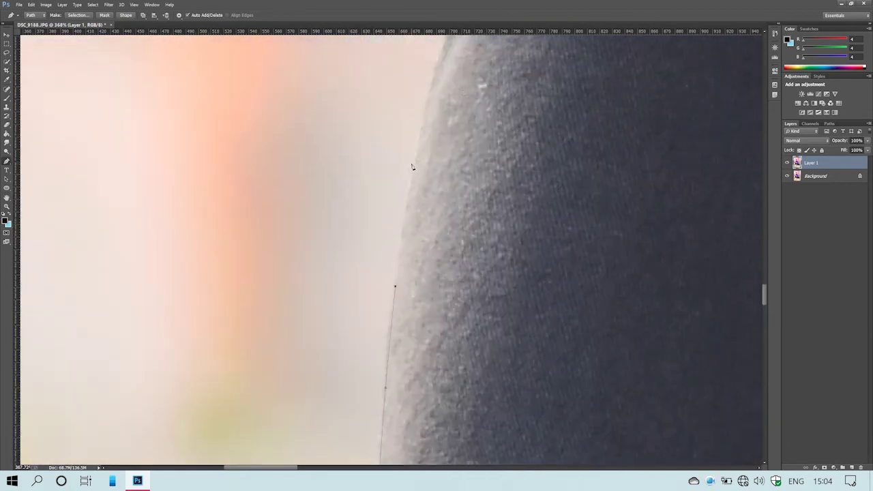
Trace the path along the curved upper part of the trouser leg to the protruding fabric fold
{"action": "left_click", "coordinate": [411, 182]}
{"action": "scroll", "coordinate": [420, 167], "scroll_direction": "up", "scroll_amount": 2}
{"action": "left_click", "coordinate": [430, 153]}
{"action": "scroll", "coordinate": [436, 157], "scroll_direction": "up", "scroll_amount": 4}
{"action": "left_click", "coordinate": [448, 162]}
{"action": "scroll", "coordinate": [453, 95], "scroll_direction": "up", "scroll_amount": 4}
{"action": "left_click", "coordinate": [451, 144]}
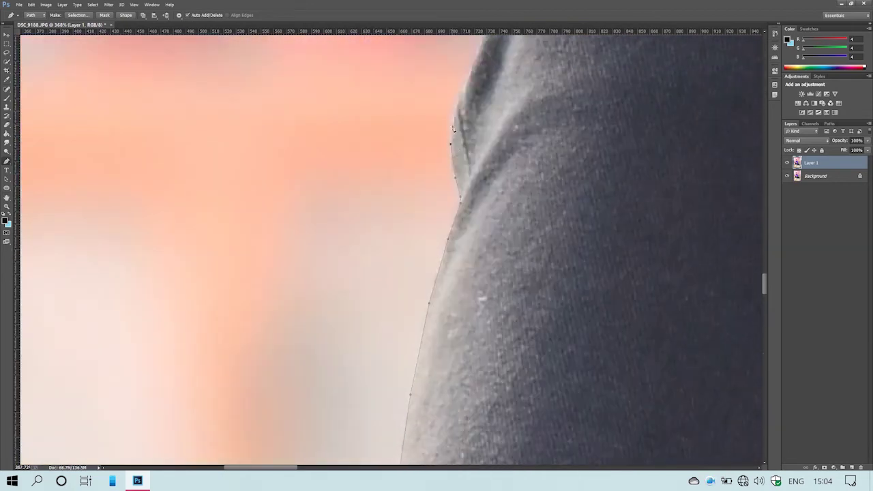
Outline the bulging trouser fold below the knee and carry the path up the edge above it
{"action": "left_click", "coordinate": [452, 125]}
{"action": "left_click", "coordinate": [455, 109]}
{"action": "scroll", "coordinate": [450, 103], "scroll_direction": "right", "scroll_amount": 2}
{"action": "left_click", "coordinate": [428, 93]}
{"action": "scroll", "coordinate": [431, 88], "scroll_direction": "right", "scroll_amount": 9}
{"action": "scroll", "coordinate": [341, 130], "scroll_direction": "up", "scroll_amount": 5}
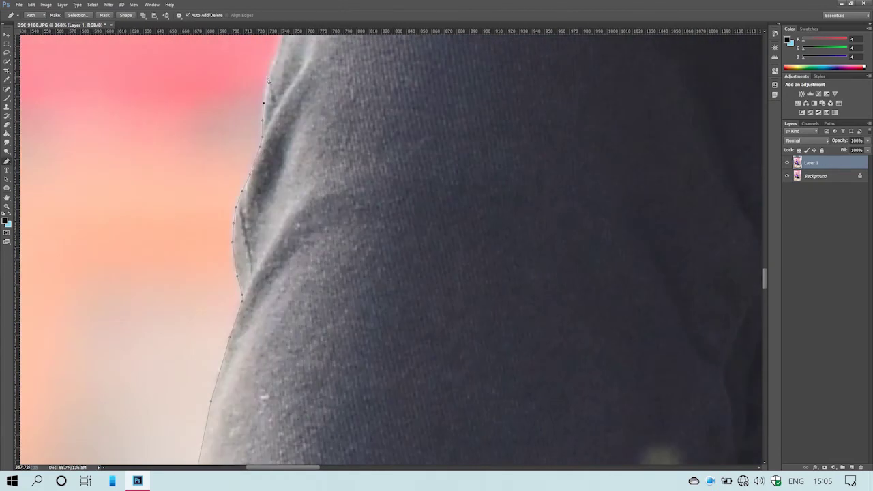
Trace the path over the knee to the blue sleeve and around the sleeve's lower bulge
{"action": "scroll", "coordinate": [273, 102], "scroll_direction": "up", "scroll_amount": 12}
{"action": "left_click", "coordinate": [330, 235]}
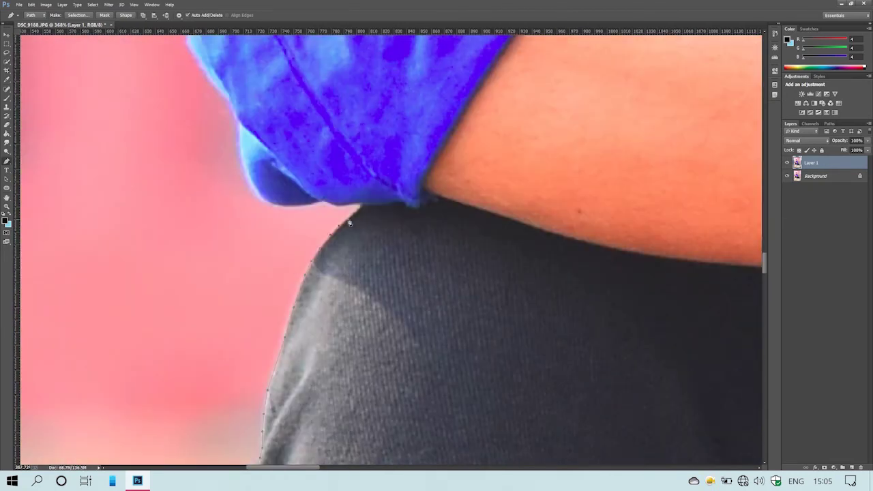
{"action": "left_click", "coordinate": [352, 217]}
{"action": "left_click", "coordinate": [250, 175]}
{"action": "scroll", "coordinate": [247, 179], "scroll_direction": "up", "scroll_amount": 2}
{"action": "left_click", "coordinate": [241, 209]}
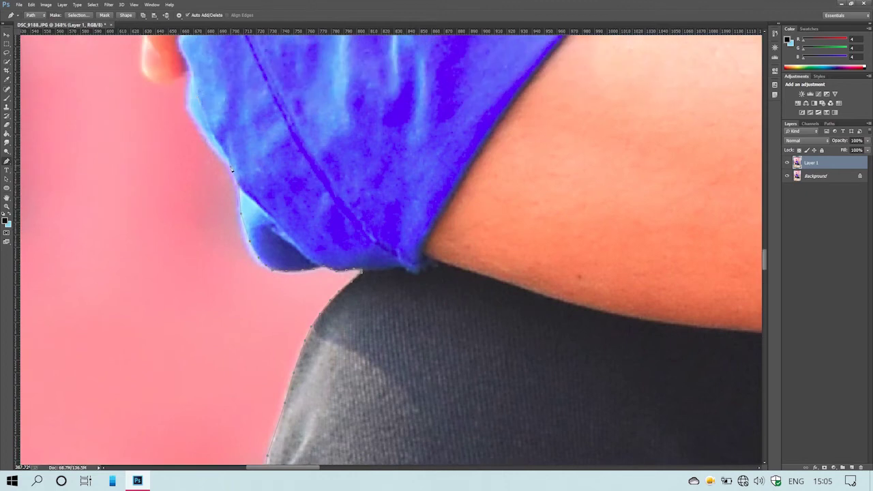
Continue the path up the blue sleeve's outer edge towards the nearest hanging fingertip
{"action": "left_click", "coordinate": [229, 161]}
{"action": "scroll", "coordinate": [228, 164], "scroll_direction": "up", "scroll_amount": 5}
{"action": "left_click", "coordinate": [224, 200]}
{"action": "scroll", "coordinate": [232, 205], "scroll_direction": "left", "scroll_amount": 4}
{"action": "left_click", "coordinate": [362, 331]}
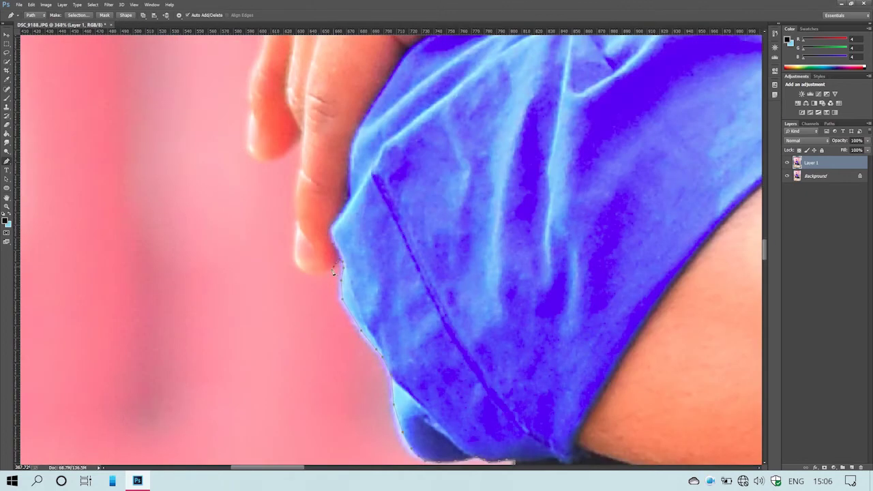
Outline the longer hanging finger from its tip up to the gap beside the outer finger
{"action": "left_click", "coordinate": [295, 247]}
{"action": "left_click", "coordinate": [297, 226]}
{"action": "left_click", "coordinate": [296, 208]}
{"action": "left_click", "coordinate": [296, 191]}
{"action": "left_click", "coordinate": [298, 175]}
{"action": "left_click", "coordinate": [302, 169]}
{"action": "left_click", "coordinate": [303, 159]}
{"action": "left_click", "coordinate": [303, 133]}
Outline the outermost finger around its tip and up along its outer side
{"action": "left_click", "coordinate": [257, 157]}
{"action": "left_click", "coordinate": [251, 150]}
{"action": "left_click", "coordinate": [248, 138]}
{"action": "left_click", "coordinate": [253, 113]}
{"action": "left_click", "coordinate": [251, 93]}
{"action": "left_click", "coordinate": [251, 75]}
{"action": "scroll", "coordinate": [262, 95], "scroll_direction": "up", "scroll_amount": 4}
{"action": "scroll", "coordinate": [267, 329], "scroll_direction": "down", "scroll_amount": 4}
{"action": "left_click", "coordinate": [266, 326]}
{"action": "left_click", "coordinate": [271, 303]}
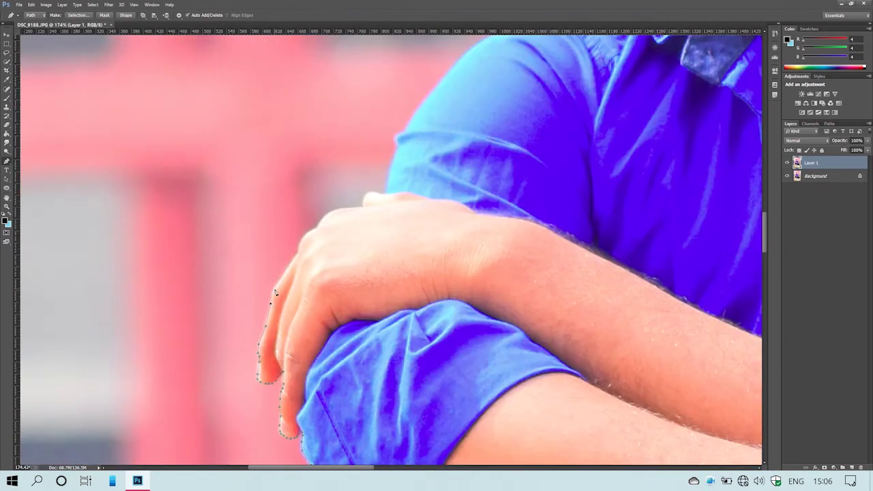
Trace the path from the upper part of the outermost finger to the knuckles
{"action": "left_click", "coordinate": [275, 290]}
{"action": "left_click", "coordinate": [278, 282]}
{"action": "left_click", "coordinate": [292, 262]}
{"action": "left_click", "coordinate": [298, 251]}
{"action": "scroll", "coordinate": [299, 251], "scroll_direction": "up", "scroll_amount": 3}
{"action": "left_click", "coordinate": [299, 228]}
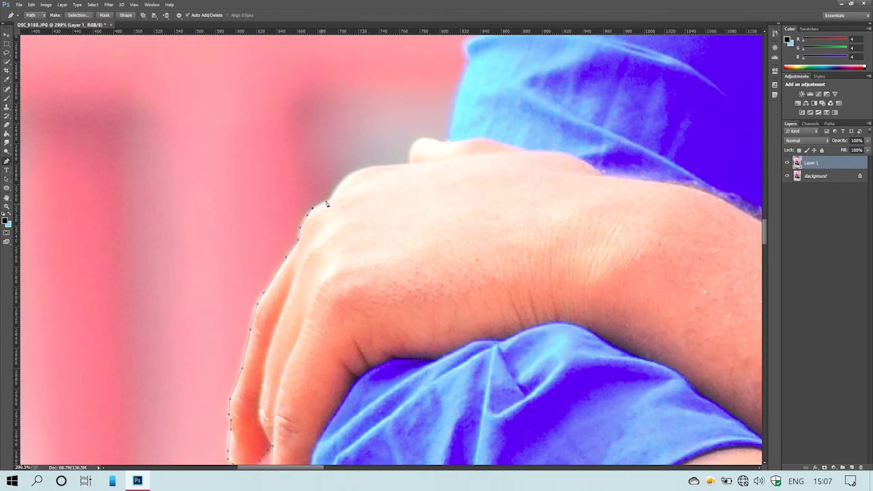
Trace the path across the back of the hand and over the small protruding fingertip
{"action": "left_click", "coordinate": [353, 173]}
{"action": "left_click", "coordinate": [368, 166]}
{"action": "left_click", "coordinate": [406, 164]}
{"action": "left_click", "coordinate": [411, 154]}
{"action": "left_click", "coordinate": [415, 143]}
{"action": "left_click", "coordinate": [425, 138]}
{"action": "left_click", "coordinate": [437, 139]}
{"action": "left_click", "coordinate": [446, 143]}
Trace the path up the lower sleeve above the hand and around its protruding fold
{"action": "scroll", "coordinate": [446, 143], "scroll_direction": "up", "scroll_amount": 5}
{"action": "left_click", "coordinate": [452, 313]}
{"action": "left_click", "coordinate": [465, 273]}
{"action": "left_click", "coordinate": [466, 252]}
{"action": "left_click", "coordinate": [477, 236]}
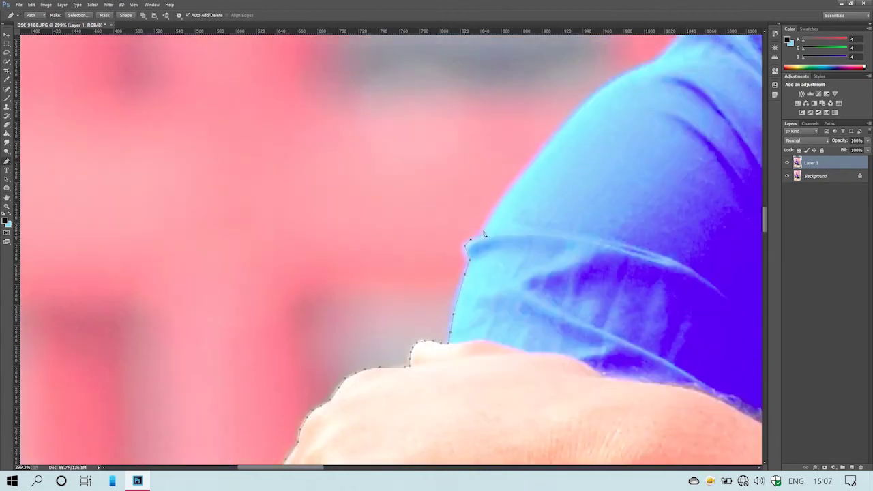
Trace the path along the upper sleeve and over the shoulder to the shirt collar
{"action": "left_click", "coordinate": [488, 222]}
{"action": "left_click", "coordinate": [509, 191]}
{"action": "left_click", "coordinate": [531, 162]}
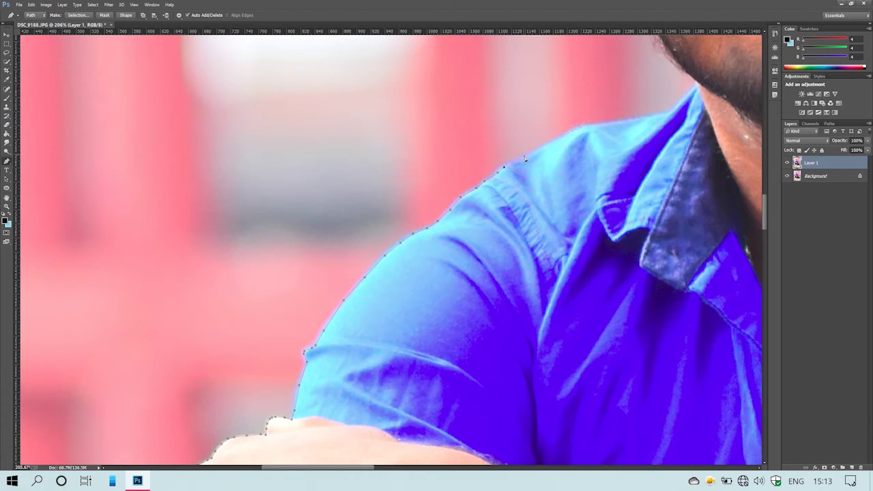
{"action": "left_click", "coordinate": [561, 136]}
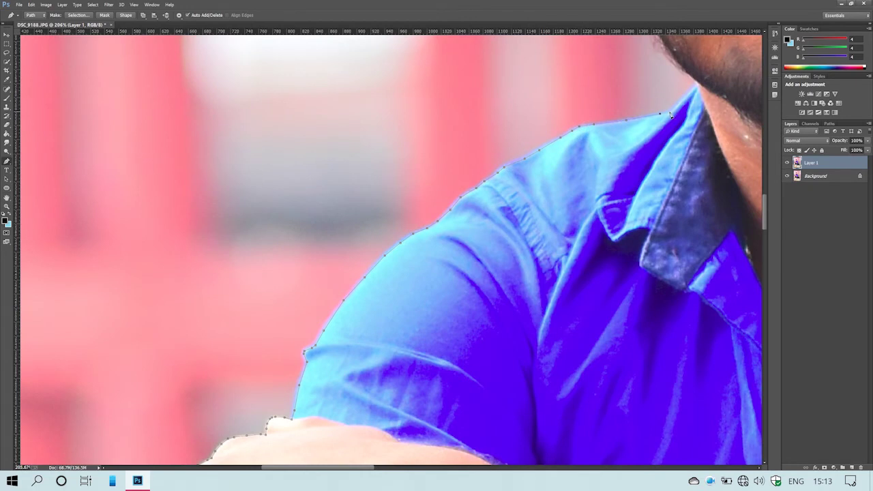
{"action": "left_click", "coordinate": [670, 112]}
{"action": "left_click", "coordinate": [682, 101]}
Trace the path from the collar tip along the bearded jaw and around the adjacent ear
{"action": "left_click_drag", "start_coordinate": [664, 136], "coordinate": [473, 346]}
{"action": "scroll", "coordinate": [473, 347], "scroll_direction": "up", "scroll_amount": 5}
{"action": "scroll", "coordinate": [473, 347], "scroll_direction": "down", "scroll_amount": 4}
{"action": "left_click", "coordinate": [508, 292]}
{"action": "left_click", "coordinate": [508, 286]}
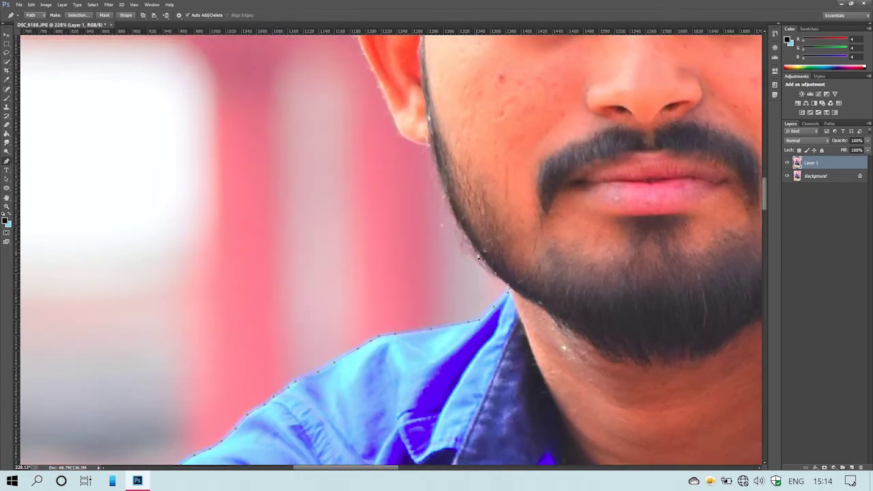
{"action": "left_click", "coordinate": [453, 208]}
{"action": "scroll", "coordinate": [384, 87], "scroll_direction": "up", "scroll_amount": 4}
{"action": "left_click", "coordinate": [372, 112]}
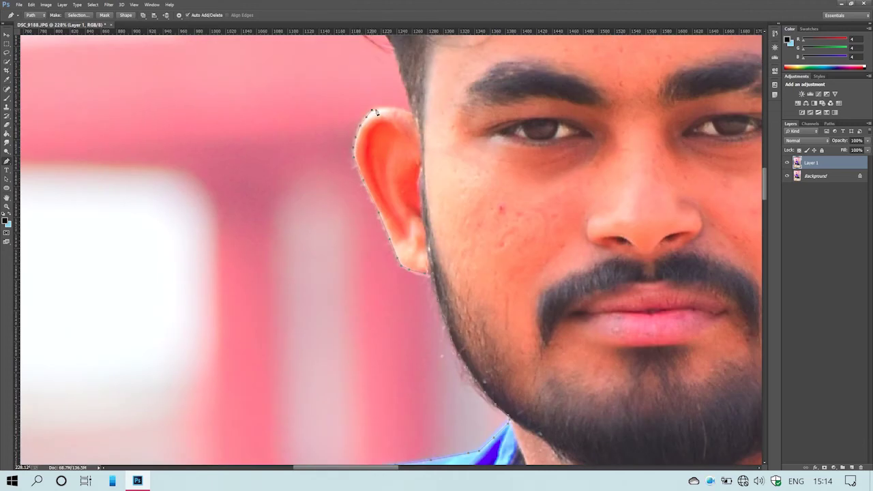
Trace the path from the ear up the temple hairline and around the loose hair strands
{"action": "scroll", "coordinate": [411, 107], "scroll_direction": "down", "scroll_amount": 5}
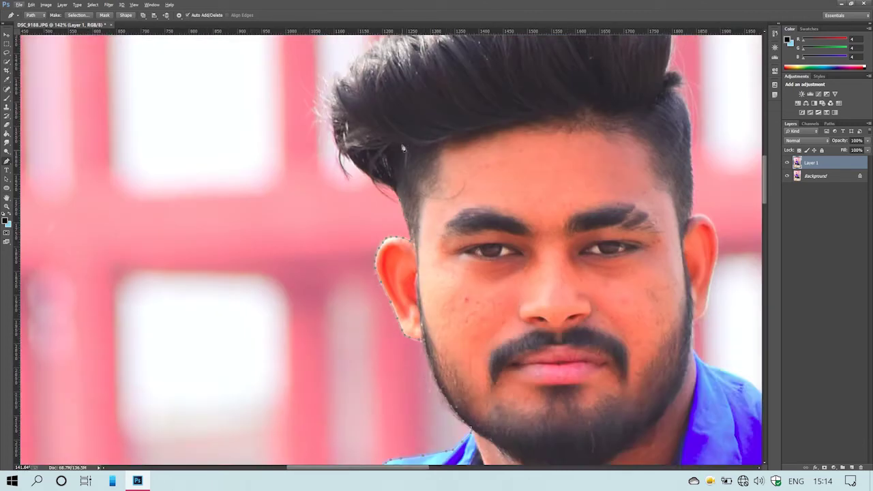
{"action": "scroll", "coordinate": [429, 223], "scroll_direction": "up", "scroll_amount": 8}
{"action": "scroll", "coordinate": [382, 323], "scroll_direction": "down", "scroll_amount": 3}
{"action": "scroll", "coordinate": [405, 325], "scroll_direction": "up", "scroll_amount": 10}
{"action": "scroll", "coordinate": [405, 325], "scroll_direction": "down", "scroll_amount": 5}
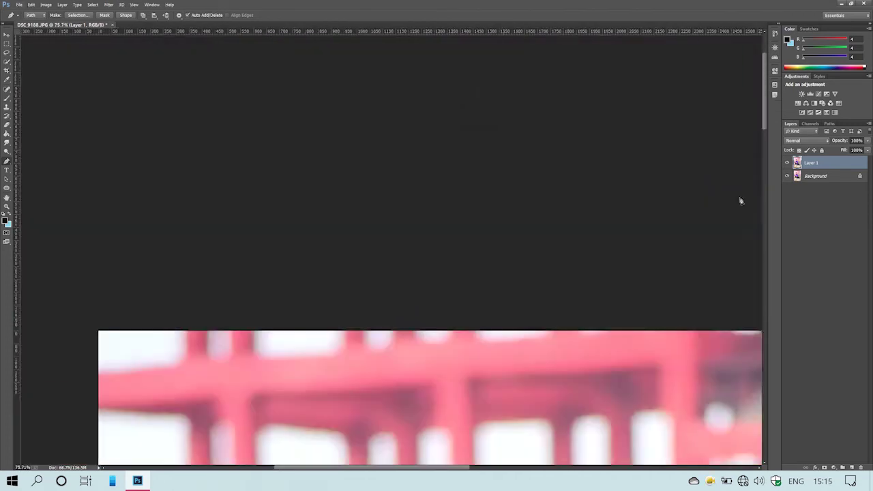
{"action": "left_click_drag", "start_coordinate": [764, 102], "coordinate": [764, 198]}
{"action": "scroll", "coordinate": [437, 177], "scroll_direction": "up", "scroll_amount": 8}
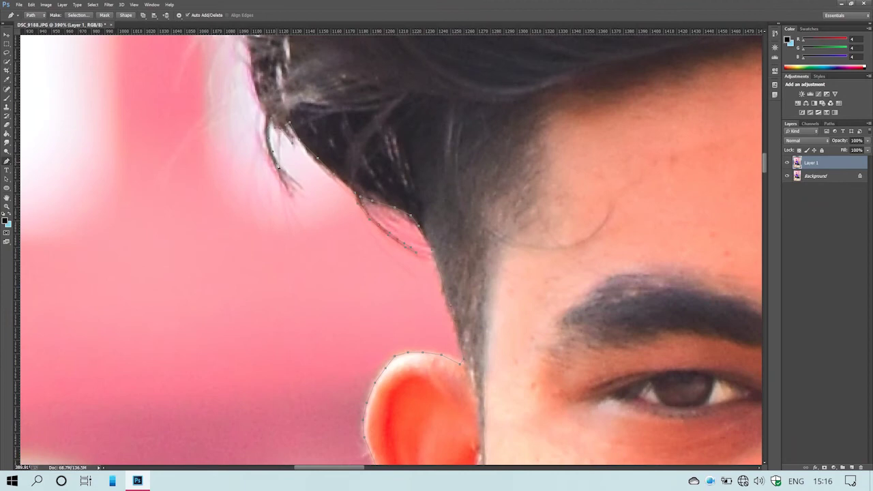
{"action": "left_click", "coordinate": [278, 167]}
{"action": "left_click", "coordinate": [288, 174]}
{"action": "left_click", "coordinate": [294, 182]}
{"action": "scroll", "coordinate": [293, 183], "scroll_direction": "up", "scroll_amount": 2}
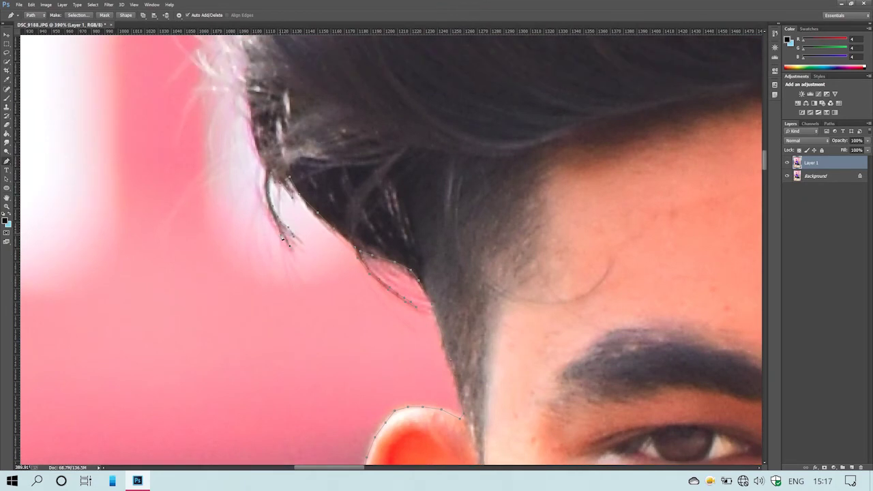
Trace the path up the front edge of the hair from the loose strand to the quiff
{"action": "scroll", "coordinate": [267, 185], "scroll_direction": "down", "scroll_amount": 3}
{"action": "scroll", "coordinate": [294, 178], "scroll_direction": "up", "scroll_amount": 1}
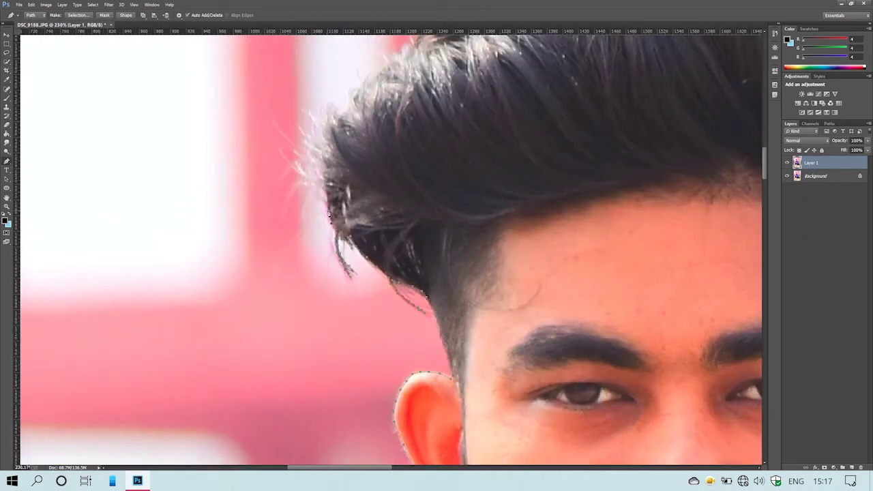
{"action": "scroll", "coordinate": [325, 164], "scroll_direction": "up", "scroll_amount": 2}
{"action": "left_click", "coordinate": [324, 213]}
{"action": "left_click", "coordinate": [326, 196]}
{"action": "left_click", "coordinate": [331, 181]}
{"action": "left_click", "coordinate": [346, 178]}
{"action": "left_click", "coordinate": [354, 161]}
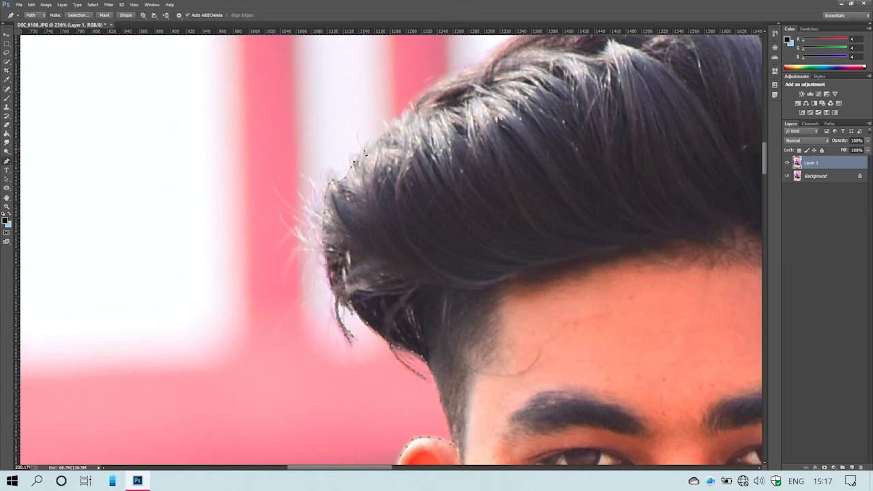
Extend the path along the rising front slope of the hair towards the crown
{"action": "left_click", "coordinate": [384, 132]}
{"action": "left_click", "coordinate": [391, 123]}
{"action": "left_click", "coordinate": [402, 113]}
{"action": "scroll", "coordinate": [404, 114], "scroll_direction": "up", "scroll_amount": 2}
{"action": "left_click", "coordinate": [416, 166]}
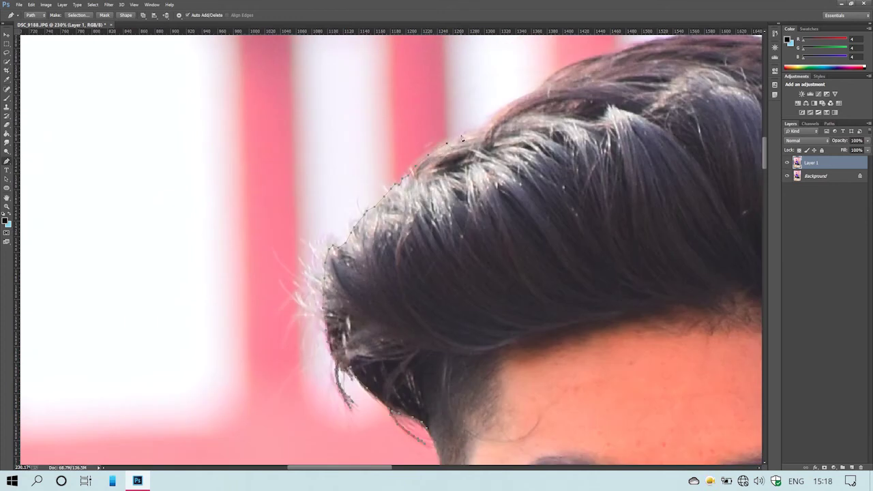
{"action": "left_click_drag", "start_coordinate": [559, 84], "coordinate": [395, 155]}
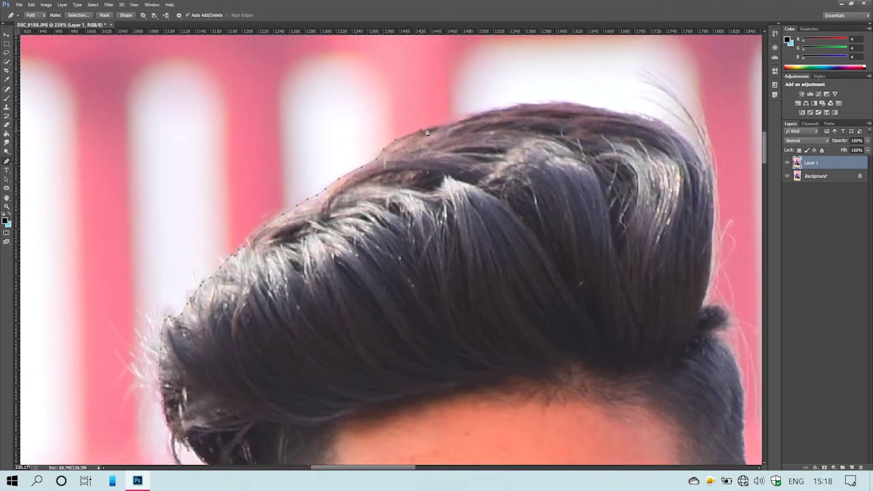
Trace the path over the crown and along the far top edge of the hair
{"action": "left_click", "coordinate": [576, 106]}
{"action": "left_click", "coordinate": [593, 108]}
{"action": "left_click", "coordinate": [616, 114]}
{"action": "left_click", "coordinate": [642, 116]}
{"action": "left_click", "coordinate": [661, 124]}
{"action": "scroll", "coordinate": [686, 142], "scroll_direction": "up", "scroll_amount": 2}
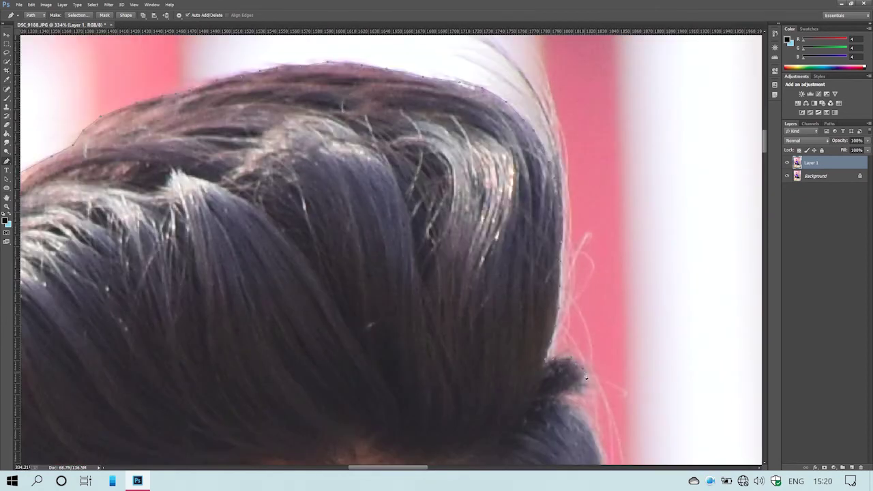
Trace the path down the far side of the hair and over the top of the second ear
{"action": "left_click_drag", "start_coordinate": [538, 333], "coordinate": [503, 62]}
{"action": "scroll", "coordinate": [550, 148], "scroll_direction": "down", "scroll_amount": 1}
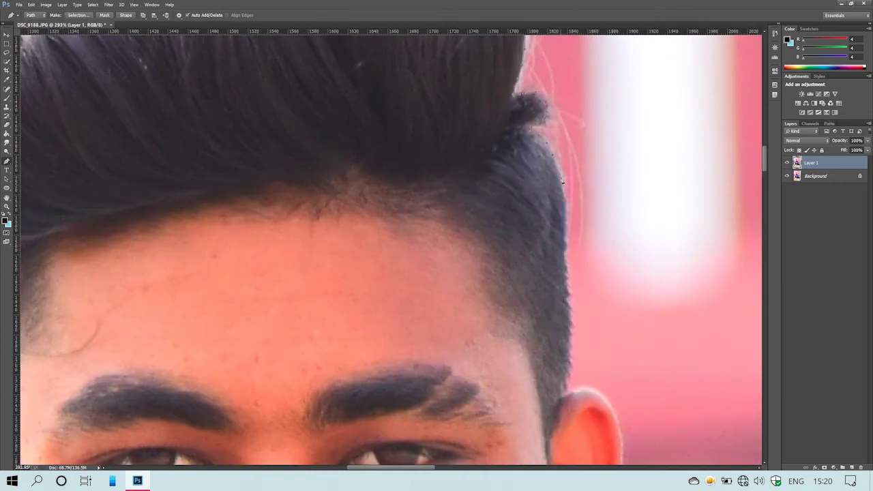
{"action": "left_click", "coordinate": [584, 389]}
{"action": "left_click", "coordinate": [592, 391]}
{"action": "left_click", "coordinate": [599, 393]}
{"action": "left_click", "coordinate": [606, 400]}
{"action": "left_click", "coordinate": [612, 410]}
Outline the outer rim of the second ear down to its lobe
{"action": "mouse_move", "coordinate": [537, 339]}
{"action": "left_mouse_down"}
{"action": "mouse_move", "coordinate": [537, 170]}
{"action": "mouse_move", "coordinate": [477, 44]}
{"action": "left_mouse_up"}
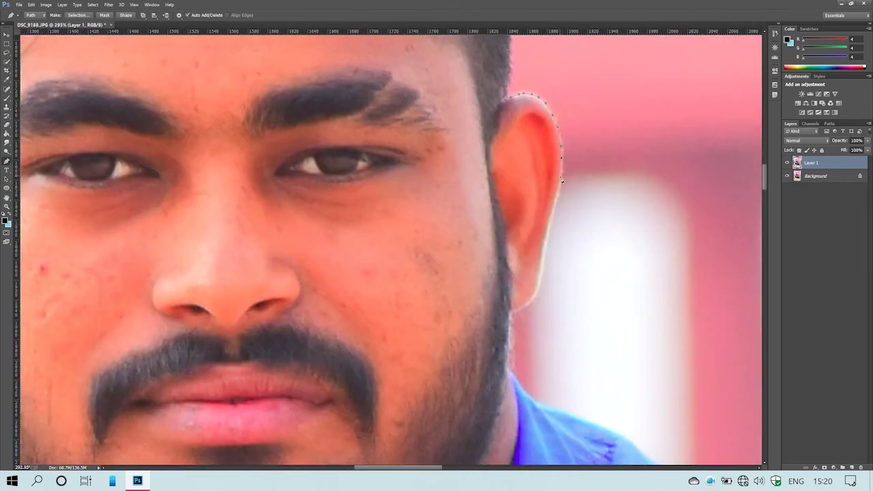
{"action": "left_click", "coordinate": [551, 227]}
{"action": "left_click", "coordinate": [543, 267]}
{"action": "left_click", "coordinate": [541, 284]}
{"action": "left_click", "coordinate": [534, 297]}
Trace the path from the second ear past the collar and along the sloping shoulder
{"action": "scroll", "coordinate": [542, 408], "scroll_direction": "down", "scroll_amount": 3}
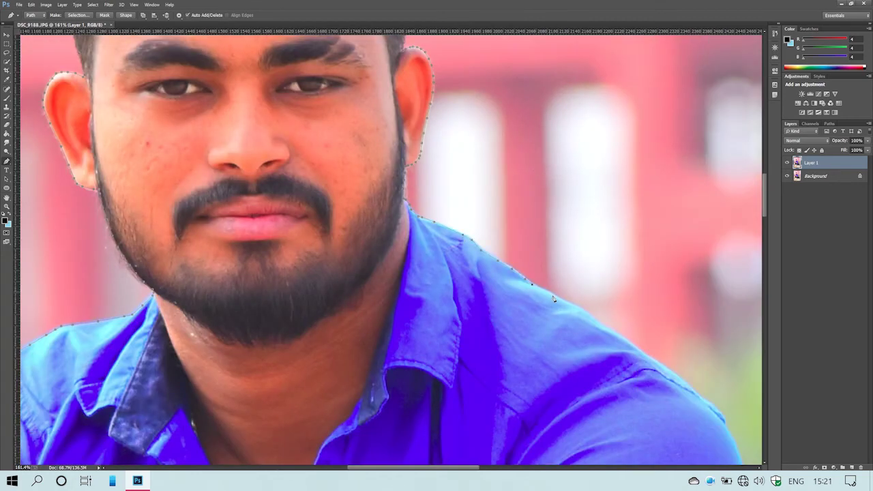
{"action": "left_click", "coordinate": [554, 298]}
{"action": "left_click", "coordinate": [583, 311]}
{"action": "left_click_drag", "start_coordinate": [631, 349], "coordinate": [461, 236]}
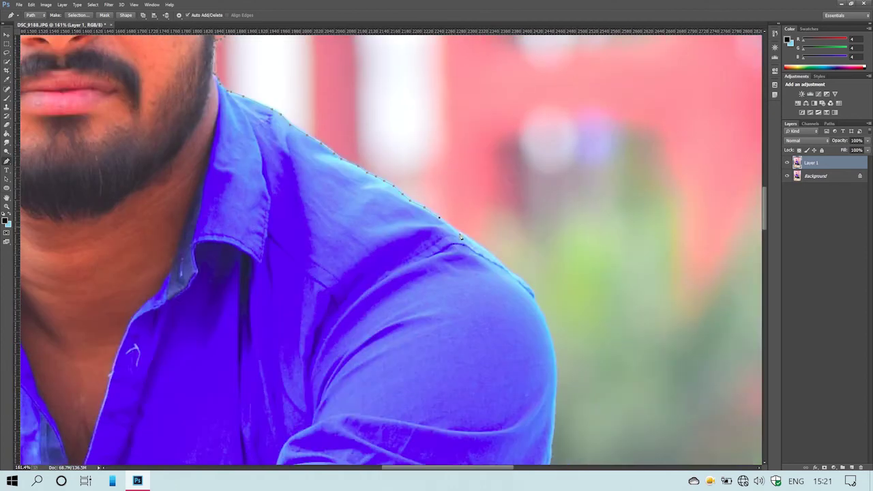
{"action": "left_click", "coordinate": [523, 281]}
Trace the path down the sleeve and the shirt's outer edge to the black bag and its handle
{"action": "scroll", "coordinate": [560, 332], "scroll_direction": "down", "scroll_amount": 3}
{"action": "scroll", "coordinate": [558, 271], "scroll_direction": "down", "scroll_amount": 5}
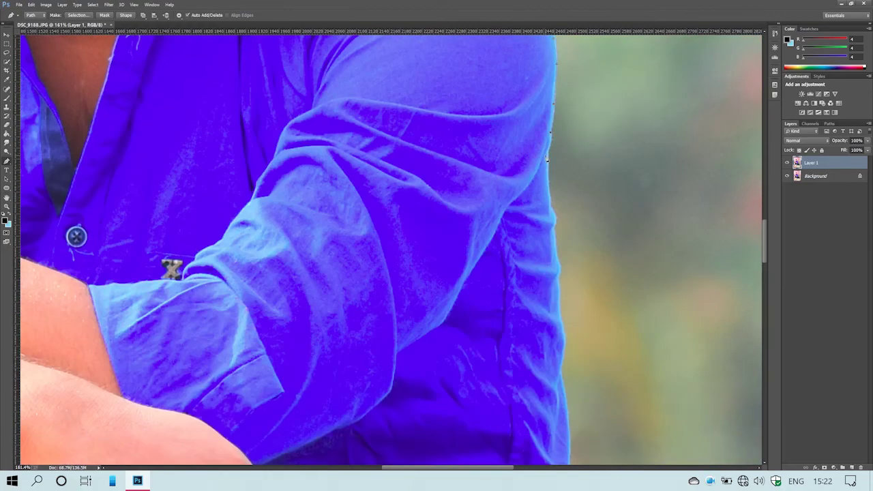
{"action": "left_click", "coordinate": [553, 214]}
{"action": "scroll", "coordinate": [564, 334], "scroll_direction": "down", "scroll_amount": 5}
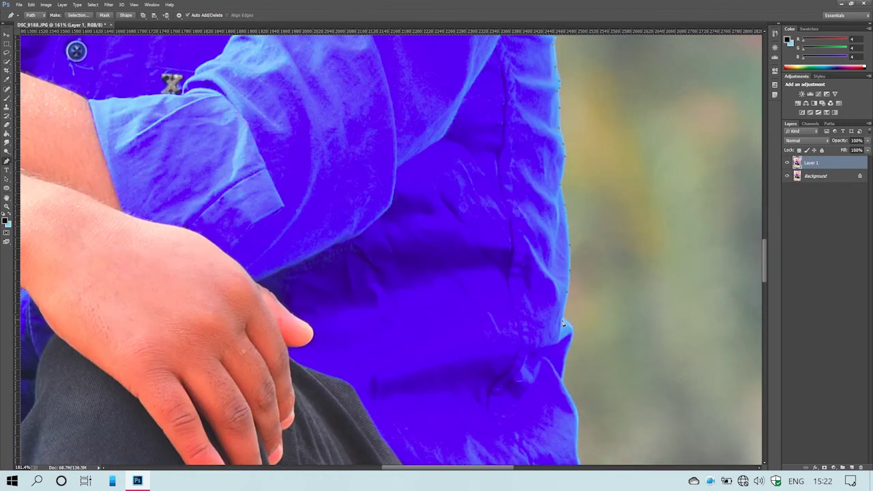
{"action": "scroll", "coordinate": [563, 384], "scroll_direction": "down", "scroll_amount": 5}
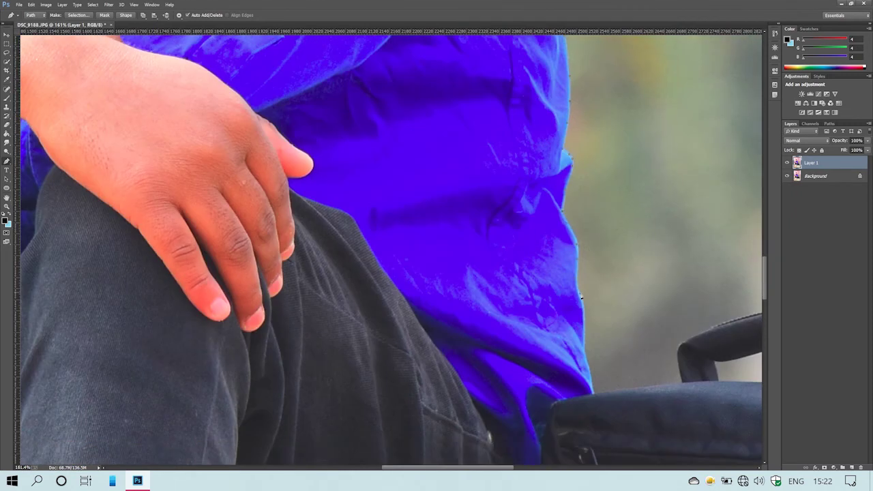
{"action": "scroll", "coordinate": [584, 318], "scroll_direction": "down", "scroll_amount": 2}
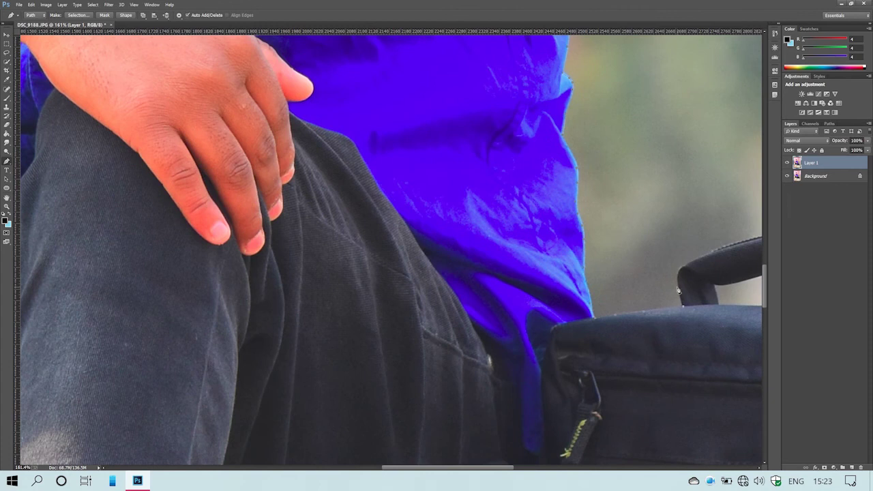
Trace the path over the bag's handle and down the bag's outer side to the strap ring
{"action": "scroll", "coordinate": [682, 250], "scroll_direction": "right", "scroll_amount": 6}
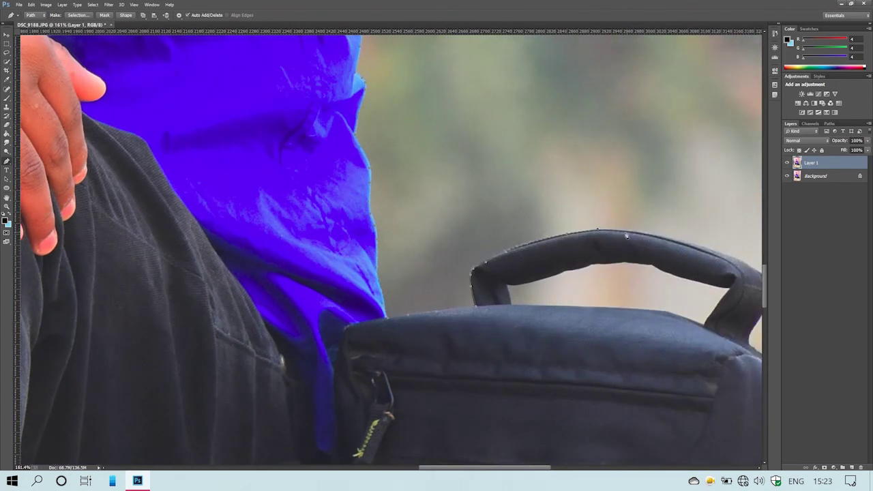
{"action": "scroll", "coordinate": [712, 255], "scroll_direction": "right", "scroll_amount": 7}
{"action": "scroll", "coordinate": [519, 247], "scroll_direction": "down", "scroll_amount": 1}
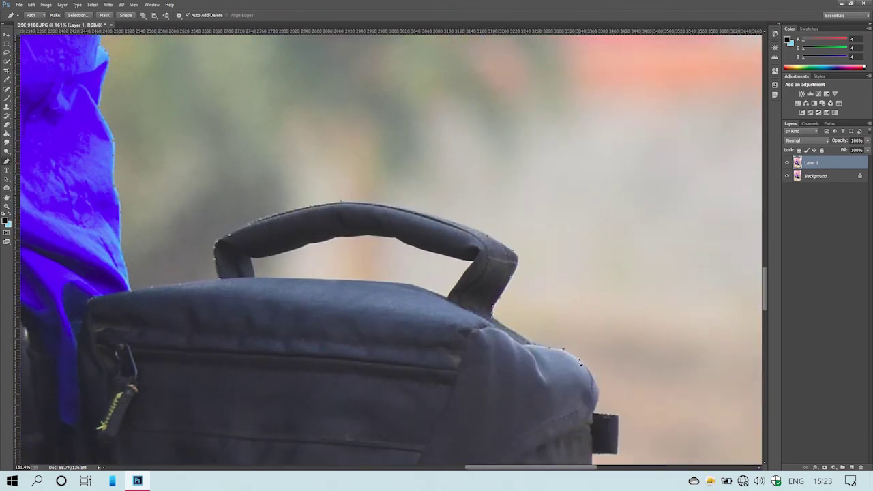
{"action": "scroll", "coordinate": [581, 362], "scroll_direction": "down", "scroll_amount": 5}
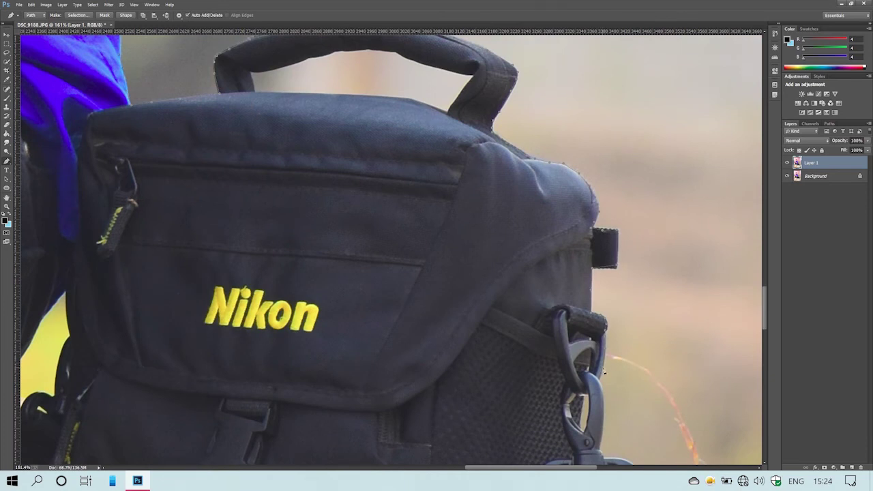
{"action": "scroll", "coordinate": [602, 387], "scroll_direction": "down", "scroll_amount": 5}
Trace the path around the strap clip and buckle and along the rock's ridge to the photo's edge
{"action": "scroll", "coordinate": [556, 288], "scroll_direction": "up", "scroll_amount": 6}
{"action": "left_click", "coordinate": [452, 201]}
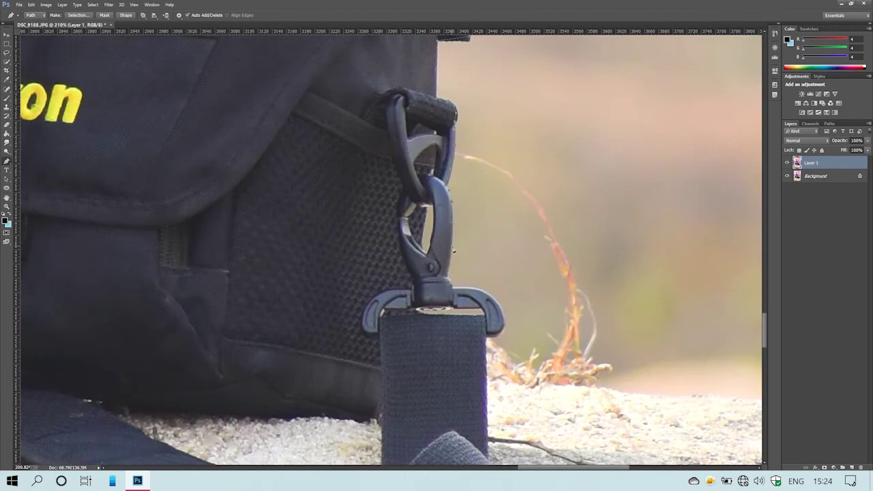
{"action": "left_click", "coordinate": [453, 286]}
{"action": "left_click", "coordinate": [475, 288]}
{"action": "scroll", "coordinate": [682, 361], "scroll_direction": "down", "scroll_amount": 3}
{"action": "scroll", "coordinate": [662, 344], "scroll_direction": "down", "scroll_amount": 7}
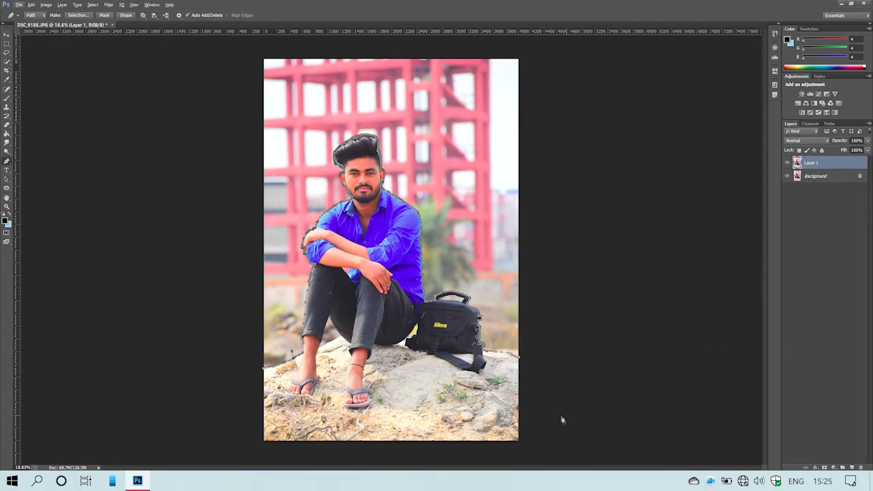
Close the path around the area outside the photo's lower edge and convert it into a selection
{"action": "left_click", "coordinate": [582, 409]}
{"action": "left_click", "coordinate": [522, 448]}
{"action": "left_click", "coordinate": [354, 455]}
{"action": "left_click", "coordinate": [229, 447]}
{"action": "left_click", "coordinate": [264, 369]}
{"action": "right_click", "coordinate": [348, 363]}
{"action": "left_click", "coordinate": [394, 139]}
{"action": "left_click", "coordinate": [464, 145]}
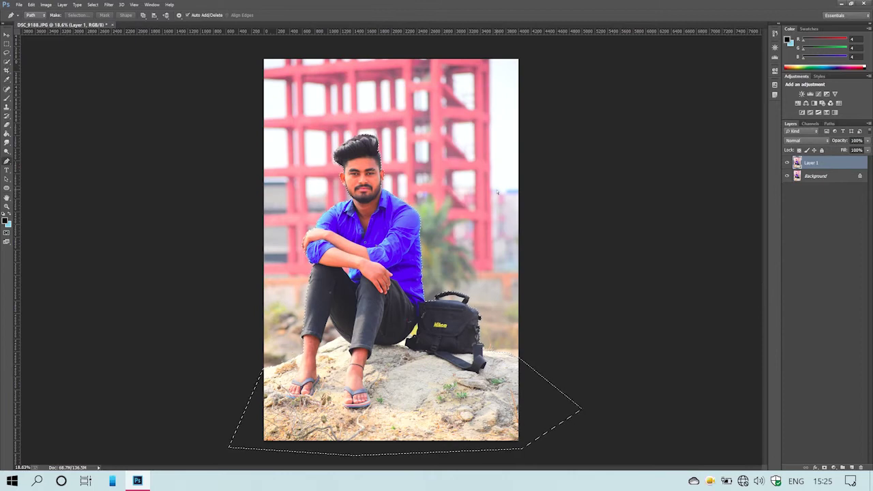
Copy the selected man, bag and rock to a new layer and hide the two layers beneath it
{"action": "key", "text": "ctrl+j"}
{"action": "left_click", "coordinate": [787, 176]}
{"action": "left_click", "coordinate": [787, 188]}
Outline the pink background gap between the forearm, thigh and shirt, convert it into a selection and delete it
{"action": "scroll", "coordinate": [345, 269], "scroll_direction": "up", "scroll_amount": 9}
{"action": "scroll", "coordinate": [374, 267], "scroll_direction": "up", "scroll_amount": 2}
{"action": "left_click", "coordinate": [415, 254]}
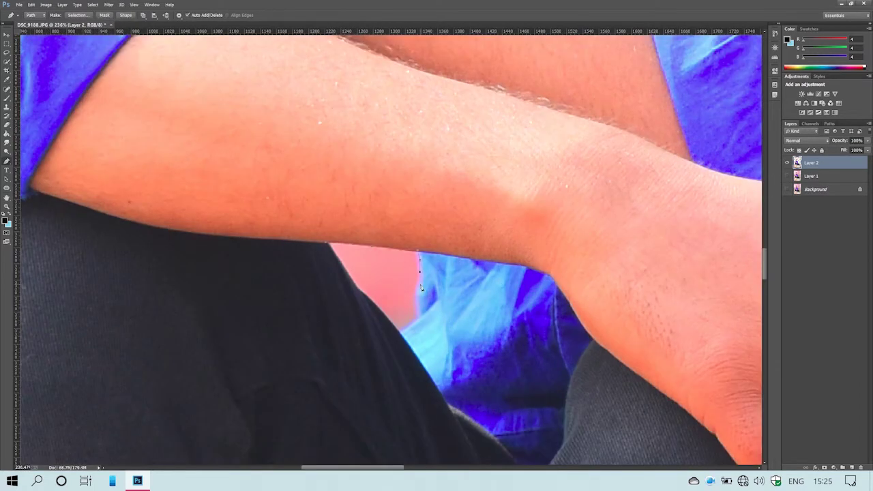
{"action": "right_click", "coordinate": [360, 247]}
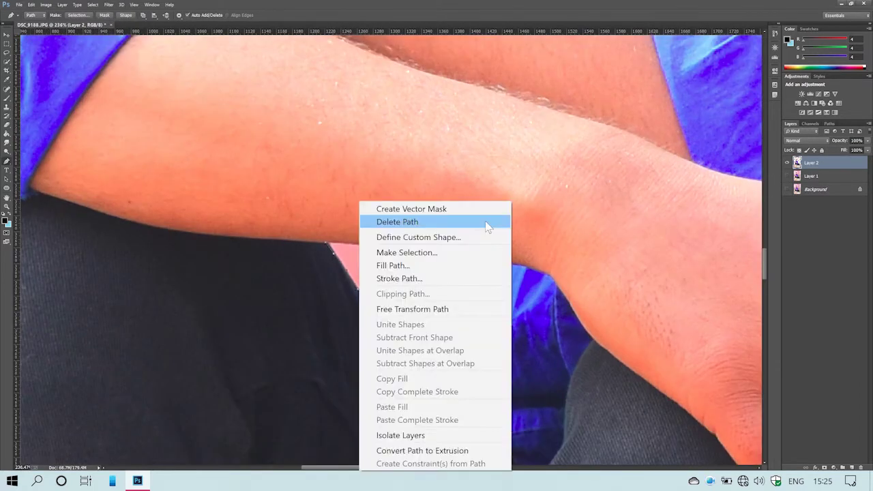
{"action": "left_click", "coordinate": [436, 252]}
{"action": "left_click", "coordinate": [466, 149]}
{"action": "key", "text": "Delete"}
Trace a closed path around the background gap between the legs, following the trousers and the rock's upper edge
{"action": "scroll", "coordinate": [437, 140], "scroll_direction": "down", "scroll_amount": 9}
{"action": "scroll", "coordinate": [384, 307], "scroll_direction": "up", "scroll_amount": 7}
{"action": "left_click", "coordinate": [397, 122]}
{"action": "left_click_drag", "start_coordinate": [430, 194], "coordinate": [459, 240]}
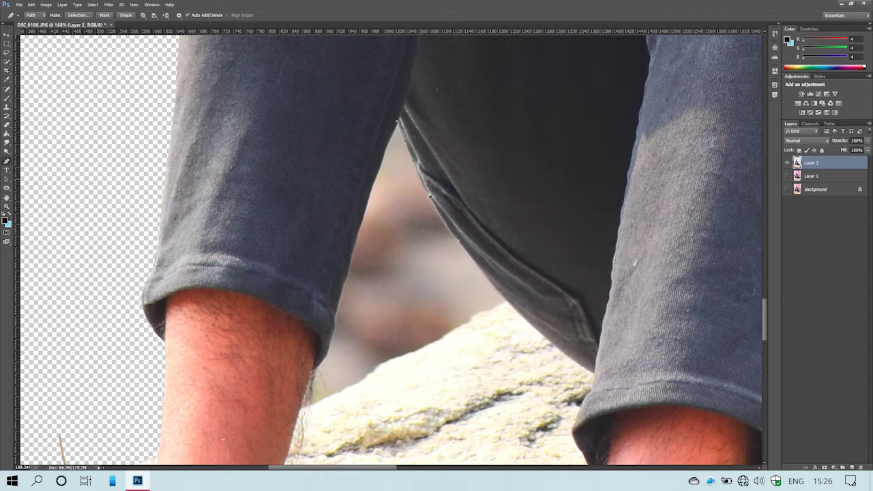
{"action": "left_click_drag", "start_coordinate": [506, 305], "coordinate": [312, 402]}
{"action": "left_click", "coordinate": [357, 247]}
{"action": "left_click", "coordinate": [372, 190]}
{"action": "left_click", "coordinate": [383, 162]}
{"action": "left_click", "coordinate": [397, 121]}
Turn the path between the legs into a selection and delete the background inside it
{"action": "right_click", "coordinate": [403, 135]}
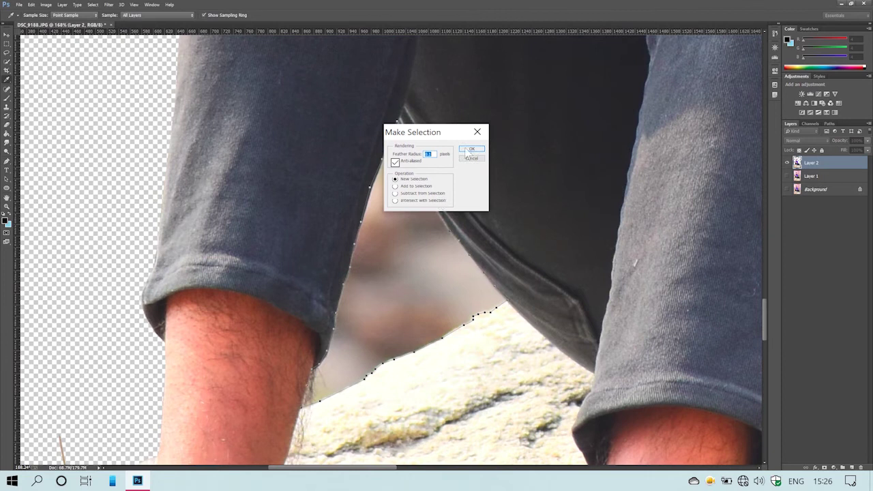
{"action": "left_click", "coordinate": [471, 149]}
{"action": "key", "text": "Delete"}
Start a path at the rock and trace the trousers' edge up to where they meet the bag
{"action": "scroll", "coordinate": [440, 226], "scroll_direction": "down", "scroll_amount": 8}
{"action": "scroll", "coordinate": [652, 224], "scroll_direction": "up", "scroll_amount": 8}
{"action": "left_click", "coordinate": [510, 297]}
{"action": "left_click", "coordinate": [534, 270]}
{"action": "left_click", "coordinate": [552, 241]}
{"action": "left_click", "coordinate": [565, 212]}
{"action": "left_click", "coordinate": [579, 193]}
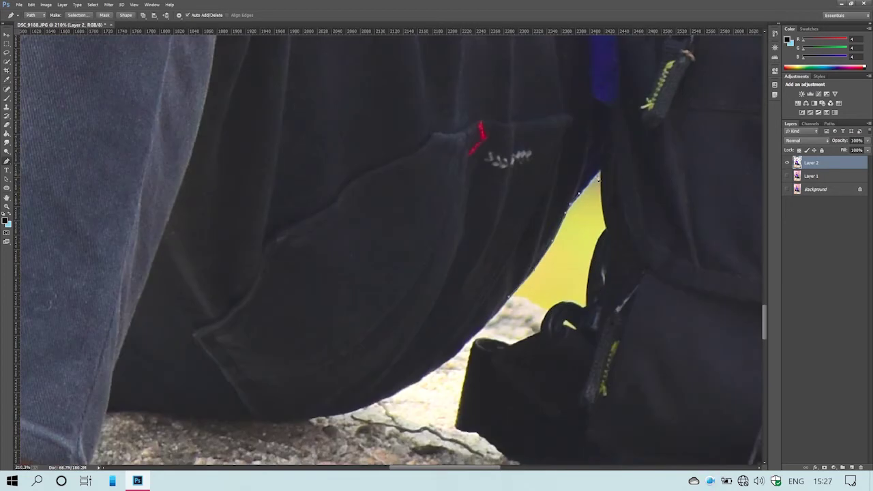
{"action": "left_click", "coordinate": [601, 168]}
Trace down the bag's edge and around its strap loop, closing the path at the rock
{"action": "left_click", "coordinate": [602, 193]}
{"action": "left_click", "coordinate": [606, 228]}
{"action": "left_click", "coordinate": [599, 238]}
{"action": "left_click", "coordinate": [595, 246]}
{"action": "left_click", "coordinate": [591, 268]}
{"action": "left_click", "coordinate": [586, 305]}
{"action": "left_click", "coordinate": [582, 308]}
{"action": "left_click", "coordinate": [574, 303]}
{"action": "left_click", "coordinate": [560, 302]}
{"action": "left_click", "coordinate": [548, 311]}
{"action": "left_click", "coordinate": [529, 299]}
{"action": "left_click", "coordinate": [510, 297]}
Convert the path between the trousers and the bag into a selection and delete the yellow background there
{"action": "right_click", "coordinate": [560, 200]}
{"action": "left_click", "coordinate": [584, 251]}
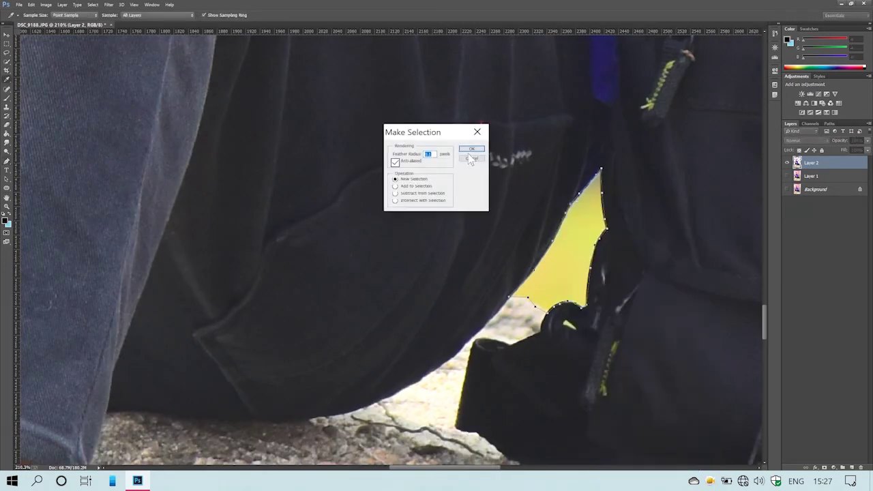
{"action": "left_click", "coordinate": [470, 149]}
{"action": "key", "text": "Delete"}
Start a path inside the bag handle's opening and trace it along the bag's top edge
{"action": "scroll", "coordinate": [544, 327], "scroll_direction": "down", "scroll_amount": 8}
{"action": "scroll", "coordinate": [546, 310], "scroll_direction": "down", "scroll_amount": 5}
{"action": "scroll", "coordinate": [631, 225], "scroll_direction": "up", "scroll_amount": 8}
{"action": "left_click", "coordinate": [503, 223]}
{"action": "left_click", "coordinate": [510, 250]}
{"action": "left_click", "coordinate": [533, 251]}
{"action": "left_click", "coordinate": [579, 253]}
{"action": "left_click", "coordinate": [694, 257]}
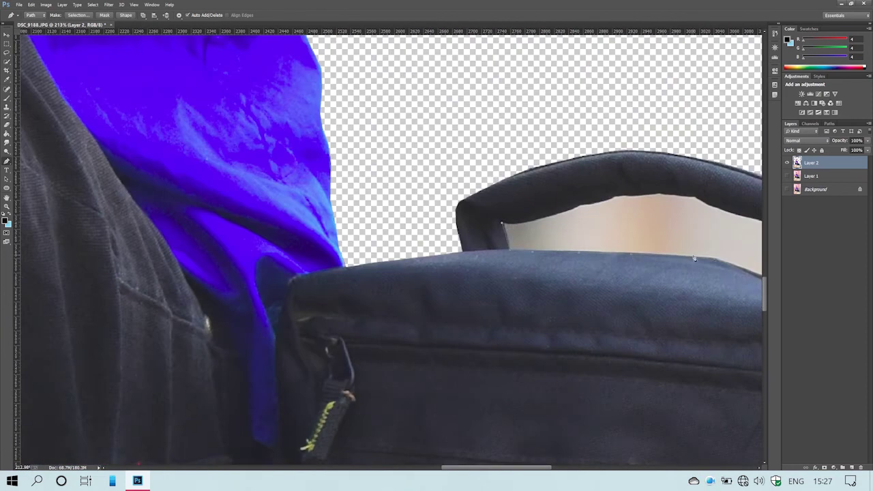
{"action": "scroll", "coordinate": [694, 256], "scroll_direction": "right", "scroll_amount": 2}
{"action": "scroll", "coordinate": [596, 273], "scroll_direction": "right", "scroll_amount": 2}
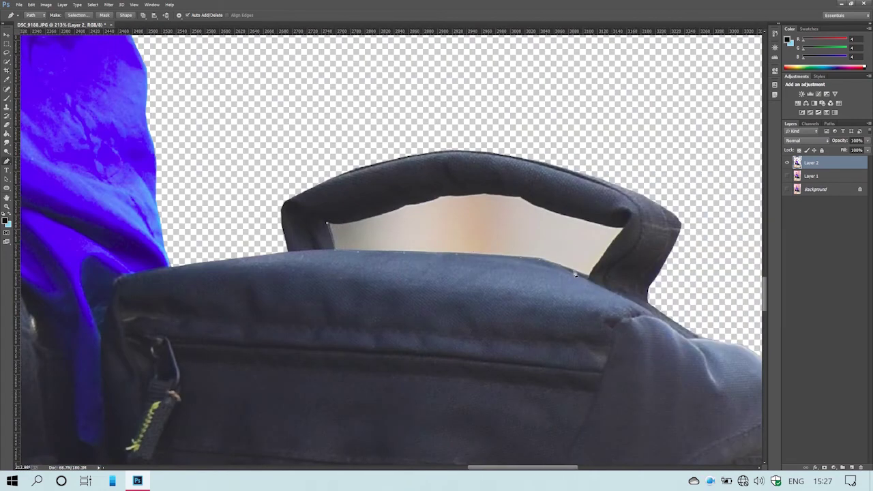
Complete the path along the handle's underside, convert it into a selection and delete the enclosed background
{"action": "left_click", "coordinate": [571, 216]}
{"action": "left_click", "coordinate": [543, 206]}
{"action": "left_click", "coordinate": [520, 196]}
{"action": "left_click", "coordinate": [488, 195]}
{"action": "right_click", "coordinate": [402, 198]}
{"action": "left_click", "coordinate": [503, 253]}
{"action": "key", "text": "Delete"}
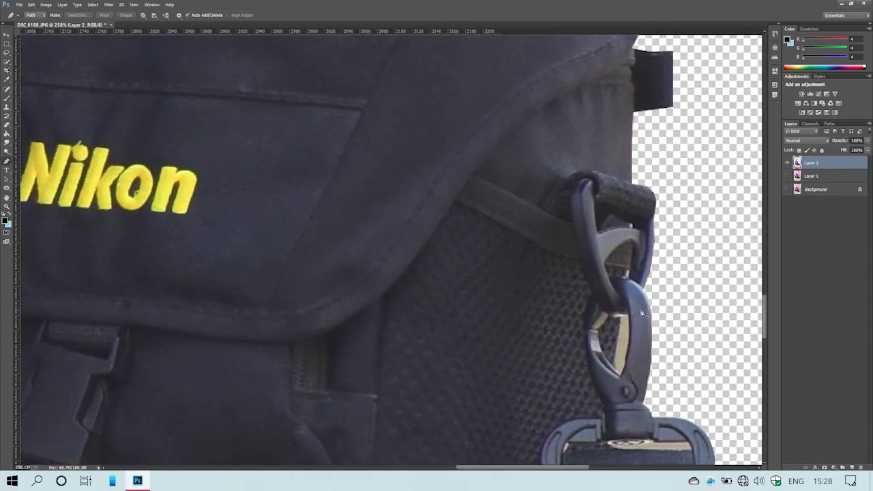
Outline the opening inside the strap's metal clip, convert it into a selection and delete the background in it
{"action": "left_click", "coordinate": [619, 376]}
{"action": "left_click", "coordinate": [628, 345]}
{"action": "left_click", "coordinate": [629, 314]}
{"action": "right_click", "coordinate": [624, 332]}
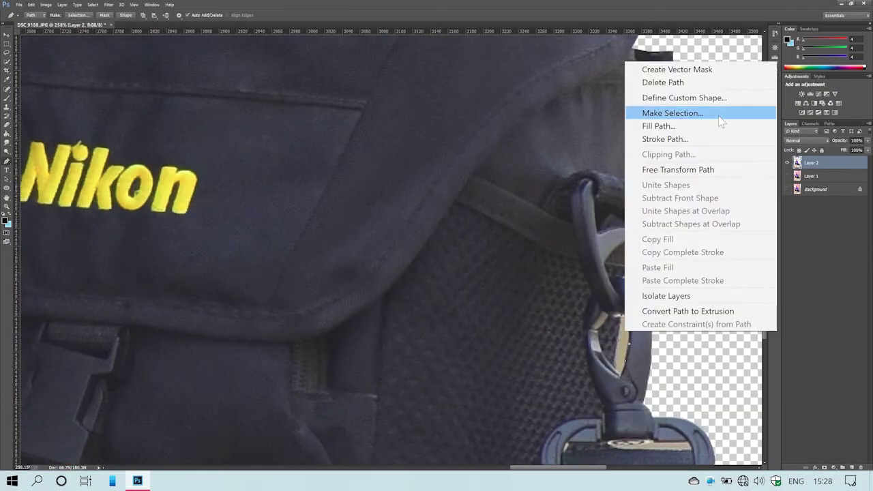
{"action": "left_click", "coordinate": [719, 114]}
{"action": "key", "text": "Return"}
{"action": "key", "text": "Delete"}
Outline the narrow gap between the strap buckle and the strap, convert it into a selection and delete it
{"action": "scroll", "coordinate": [601, 363], "scroll_direction": "down", "scroll_amount": 2}
{"action": "scroll", "coordinate": [601, 364], "scroll_direction": "down", "scroll_amount": 2}
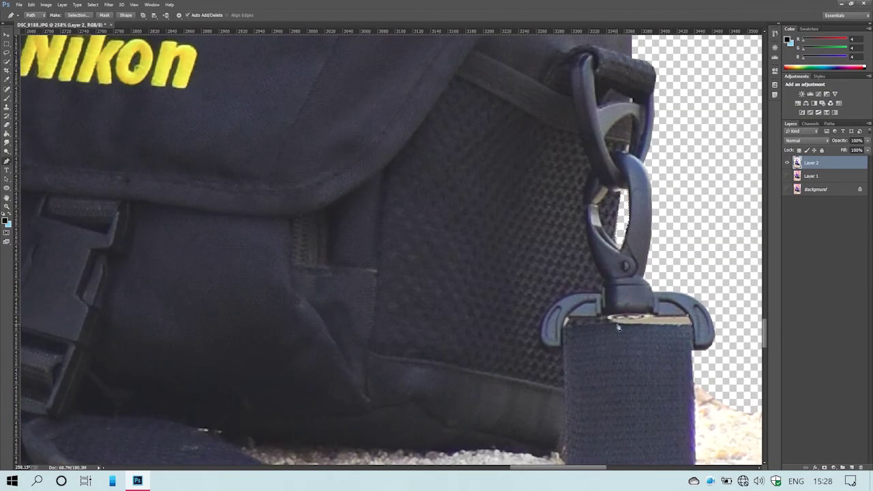
{"action": "right_click", "coordinate": [636, 328]}
{"action": "left_click", "coordinate": [697, 111]}
{"action": "key", "text": "Return"}
{"action": "key", "text": "Delete"}
{"action": "scroll", "coordinate": [682, 179], "scroll_direction": "down", "scroll_amount": 14}
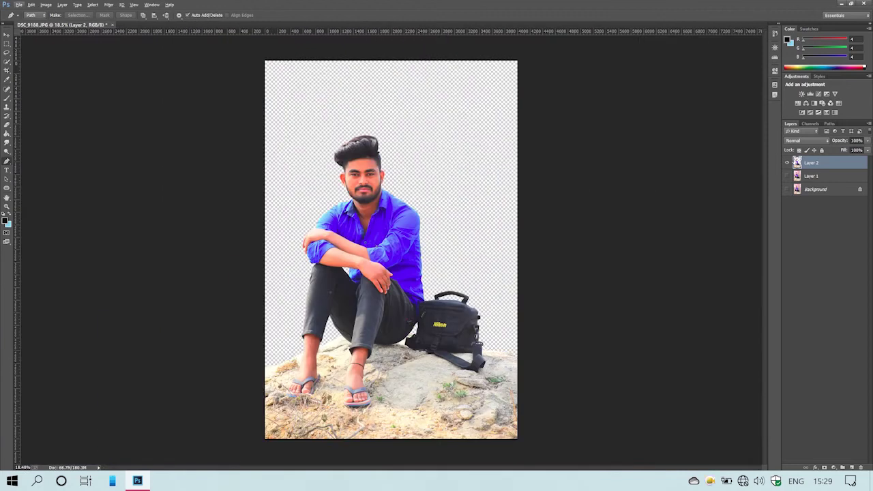
Show and activate Layer 1, load Layer 2's outline as a selection and expand it
{"action": "left_click", "coordinate": [799, 176]}
{"action": "left_click", "coordinate": [787, 176]}
{"action": "left_click", "coordinate": [797, 163], "text": "ctrl"}
{"action": "left_click", "coordinate": [93, 5]}
{"action": "mouse_move", "coordinate": [111, 158]}
{"action": "left_click", "coordinate": [253, 183]}
{"action": "left_click", "coordinate": [465, 162]}
Fill the expanded selection on Layer 1 to remove the man, bag and rock from the background
{"action": "left_click", "coordinate": [32, 5]}
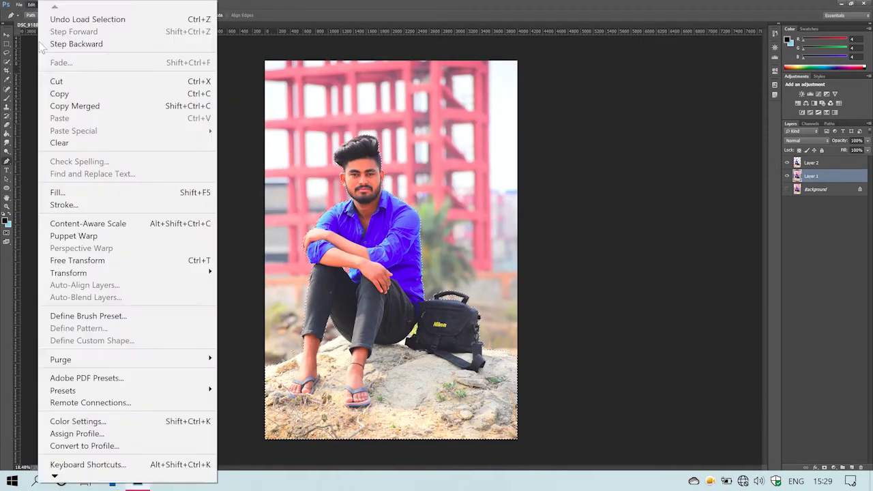
{"action": "left_click", "coordinate": [60, 193]}
{"action": "left_click", "coordinate": [464, 149]}
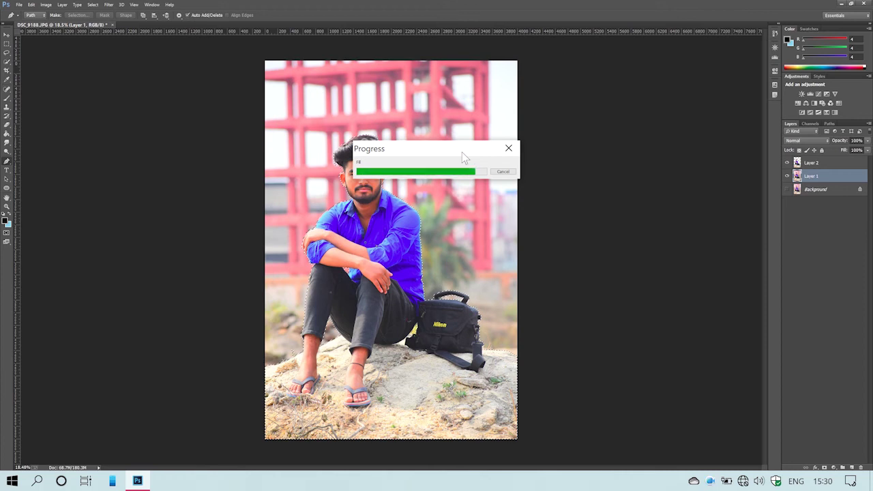
{"action": "key", "text": "v"}
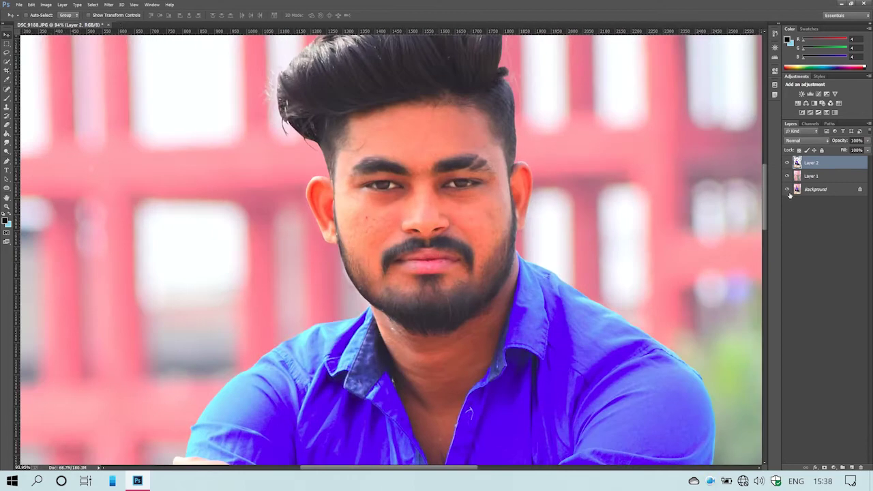
Duplicate Layer 2 and apply Camera Raw to the copy with slightly raised Oranges luminance and a small Basic adjustment
{"action": "key", "text": "ctrl+j"}
{"action": "key", "text": "ctrl+shift+a"}
{"action": "left_click", "coordinate": [796, 84]}
{"action": "left_click", "coordinate": [822, 101]}
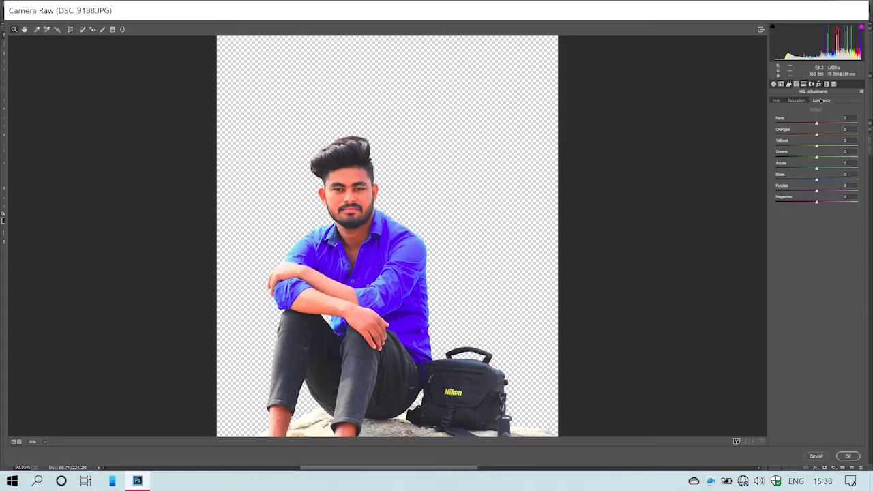
{"action": "left_click_drag", "start_coordinate": [817, 134], "coordinate": [827, 130]}
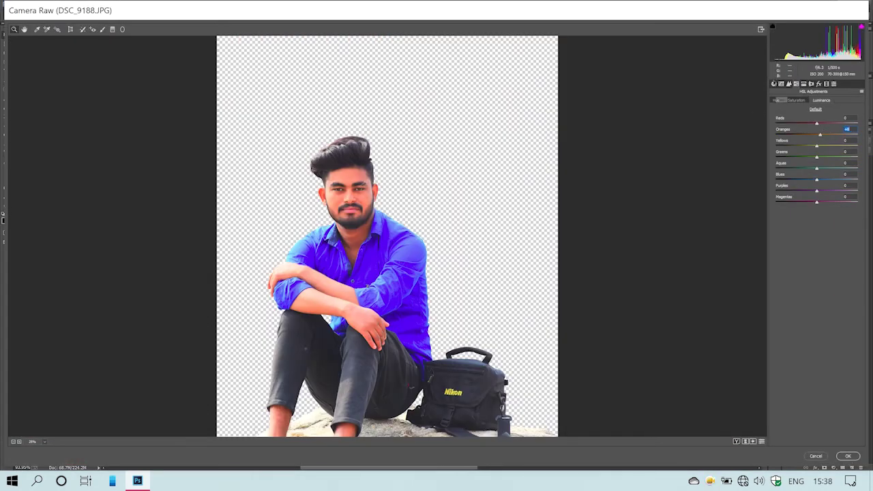
{"action": "left_click", "coordinate": [773, 84]}
{"action": "left_click_drag", "start_coordinate": [817, 215], "coordinate": [822, 215]}
{"action": "key", "text": "Return"}
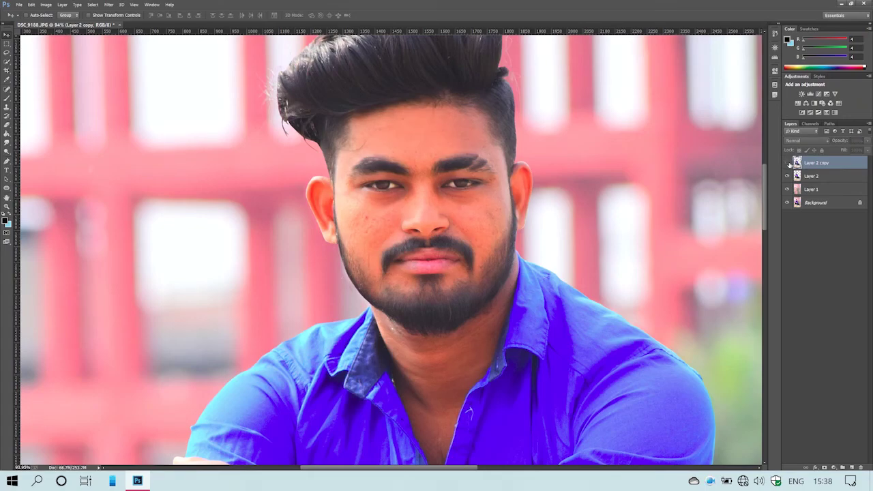
Remove the blemishes on the forehead and both cheeks with the content-aware Spot Healing Brush
{"action": "left_click", "coordinate": [7, 89]}
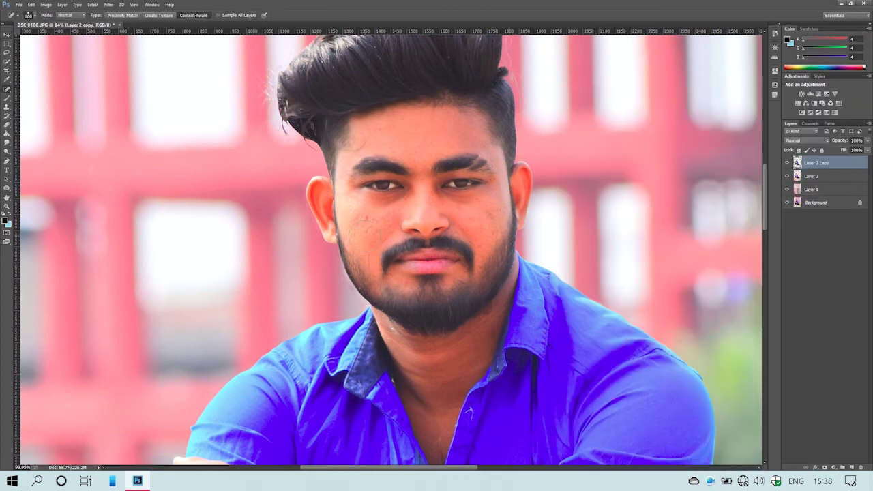
{"action": "scroll", "coordinate": [353, 236], "scroll_direction": "up", "scroll_amount": 2}
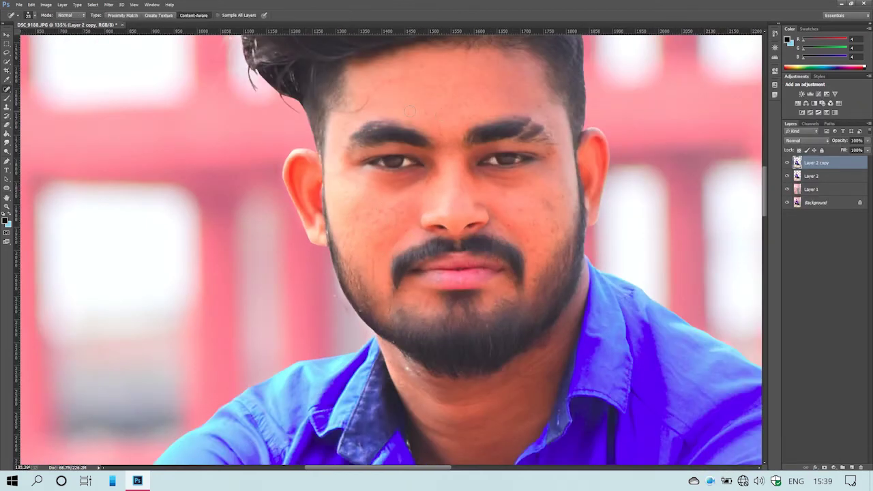
{"action": "left_click", "coordinate": [386, 82]}
{"action": "left_click_drag", "start_coordinate": [379, 218], "coordinate": [291, 257]}
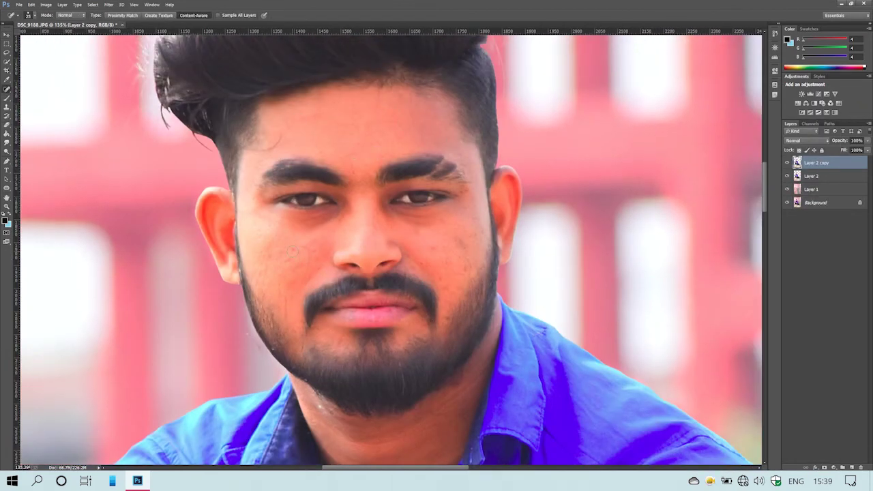
{"action": "left_click", "coordinate": [288, 259]}
{"action": "left_click", "coordinate": [462, 244]}
Smooth the forehead skin and clear its stray hair using the Smudge tool at 20% strength and the healing brush
{"action": "left_click", "coordinate": [7, 142]}
{"action": "scroll", "coordinate": [347, 125], "scroll_direction": "up", "scroll_amount": 2}
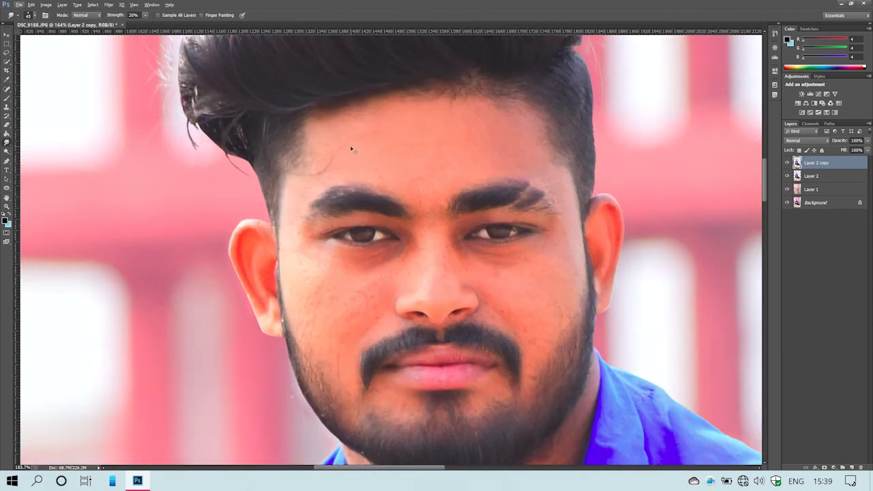
{"action": "scroll", "coordinate": [350, 150], "scroll_direction": "up", "scroll_amount": 1}
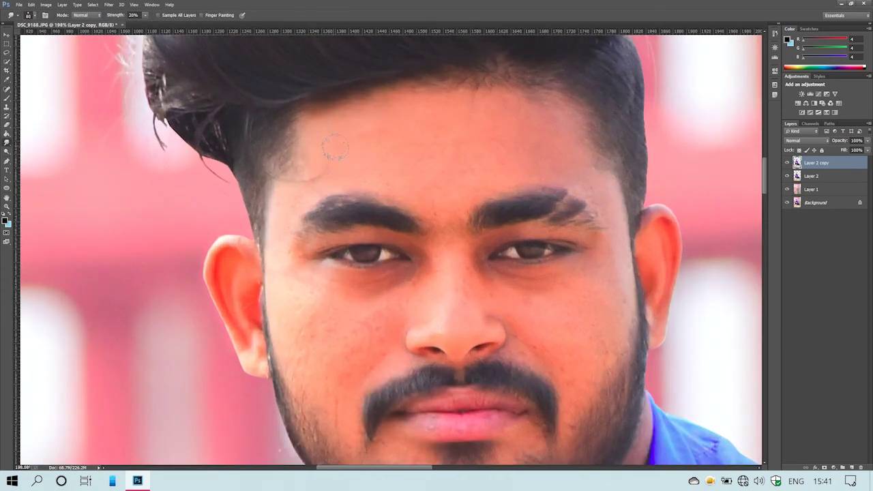
{"action": "left_click", "coordinate": [7, 90]}
{"action": "left_click", "coordinate": [7, 142]}
{"action": "left_click_drag", "start_coordinate": [450, 162], "coordinate": [387, 179]}
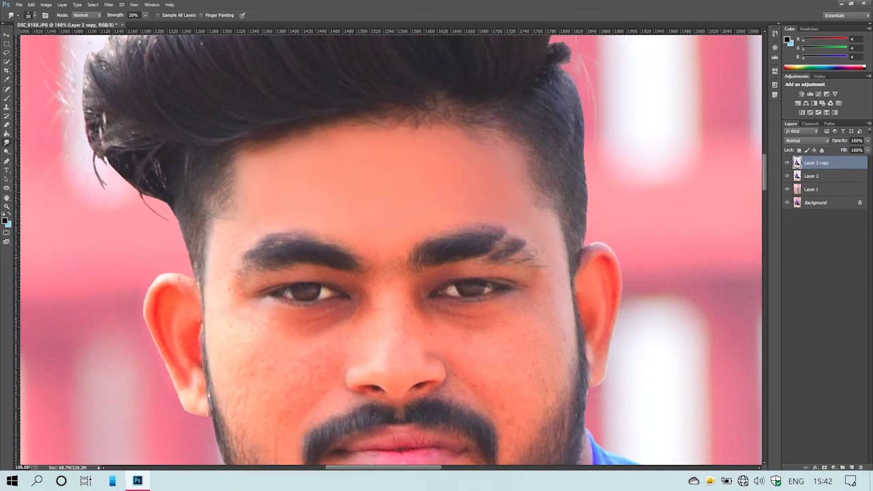
{"action": "scroll", "coordinate": [404, 179], "scroll_direction": "down", "scroll_amount": 2}
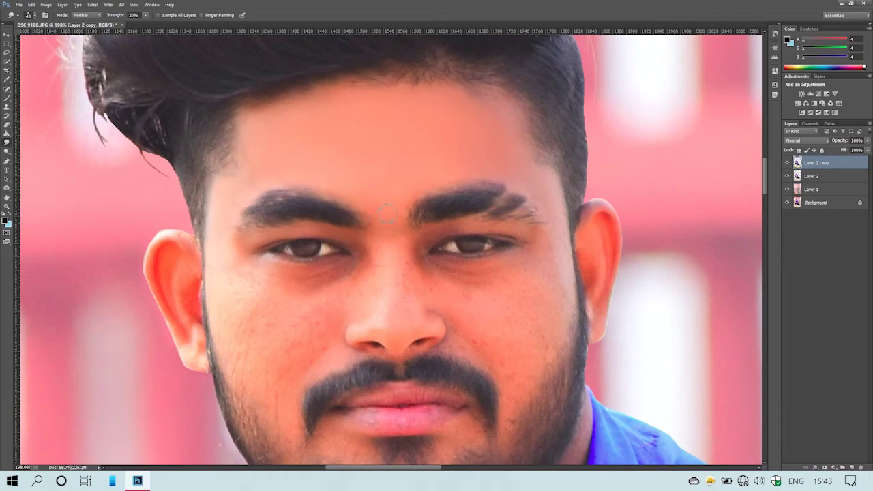
Load the outline of Layer 2 copy as a selection, leaving its layer style unchanged
{"action": "scroll", "coordinate": [241, 243], "scroll_direction": "down", "scroll_amount": 2}
{"action": "double_click", "coordinate": [798, 164], "text": "ctrl"}
{"action": "left_click", "coordinate": [808, 78]}
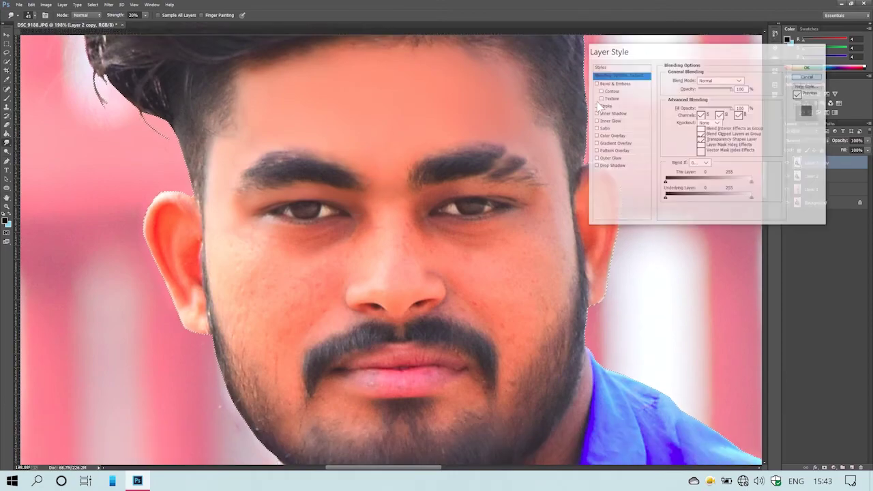
Smudge the skin of the cheek and under the eye smooth, enlarging the brush up to size 70
{"action": "key", "text": "bracketright"}
{"action": "key", "text": "bracketright"}
{"action": "key", "text": "bracketright"}
{"action": "key", "text": "bracketleft"}
{"action": "key", "text": "bracketleft"}
{"action": "key", "text": "bracketleft"}
{"action": "key", "text": "bracketleft"}
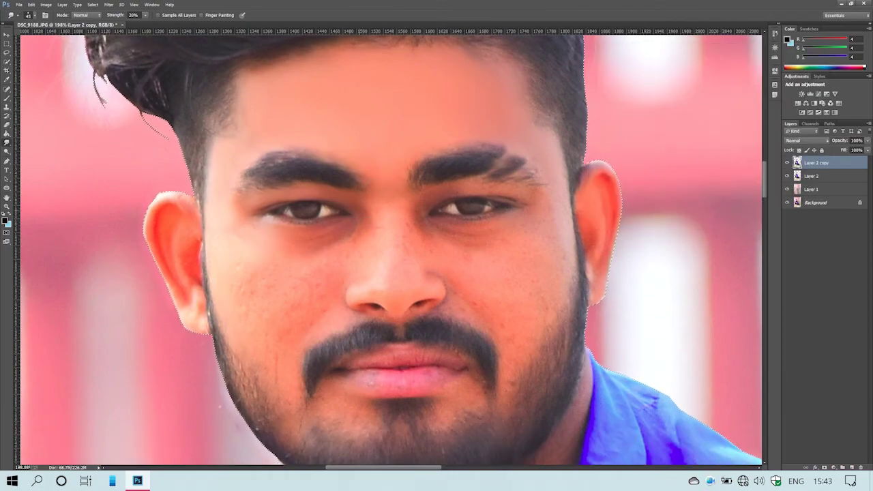
{"action": "key", "text": "bracketright"}
{"action": "left_click_drag", "start_coordinate": [265, 282], "coordinate": [215, 288]}
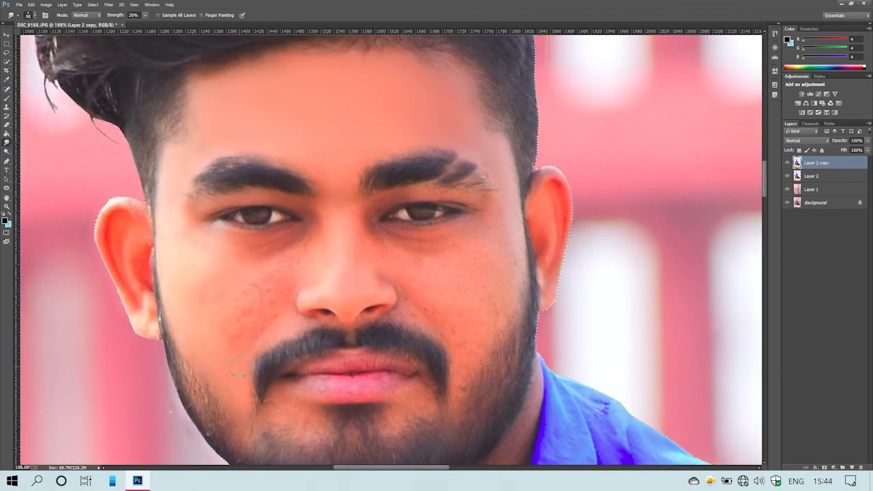
{"action": "key", "text": "bracketright"}
{"action": "left_click_drag", "start_coordinate": [247, 309], "coordinate": [258, 301]}
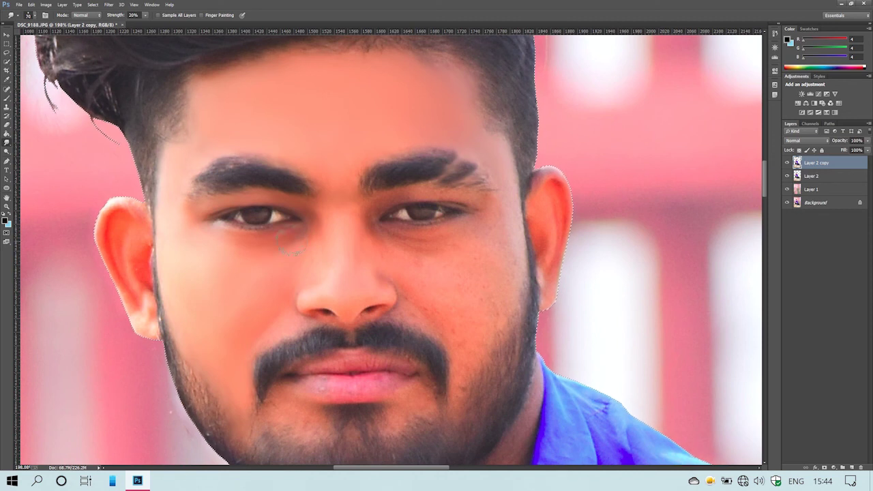
Smudge the remaining rough skin under the eyes, around the nose and on the cheek down to the beard smooth at 20% strength
{"action": "scroll", "coordinate": [300, 293], "scroll_direction": "down", "scroll_amount": 2}
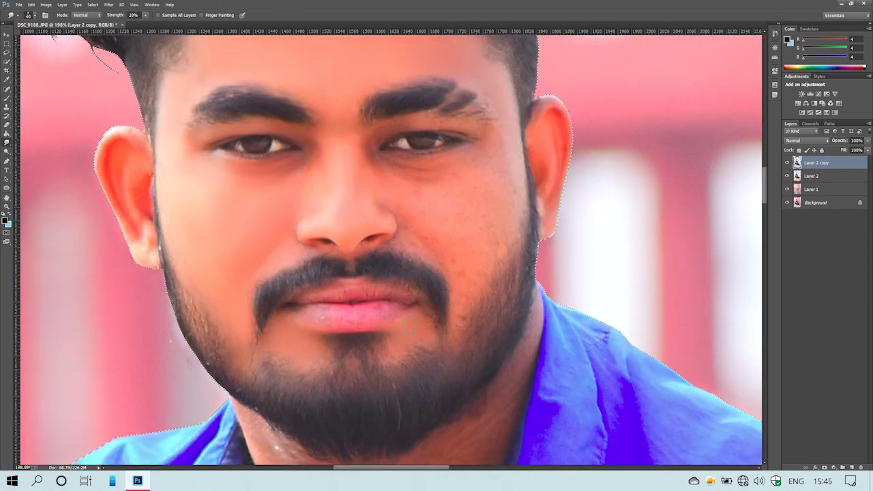
{"action": "scroll", "coordinate": [511, 209], "scroll_direction": "up", "scroll_amount": 2}
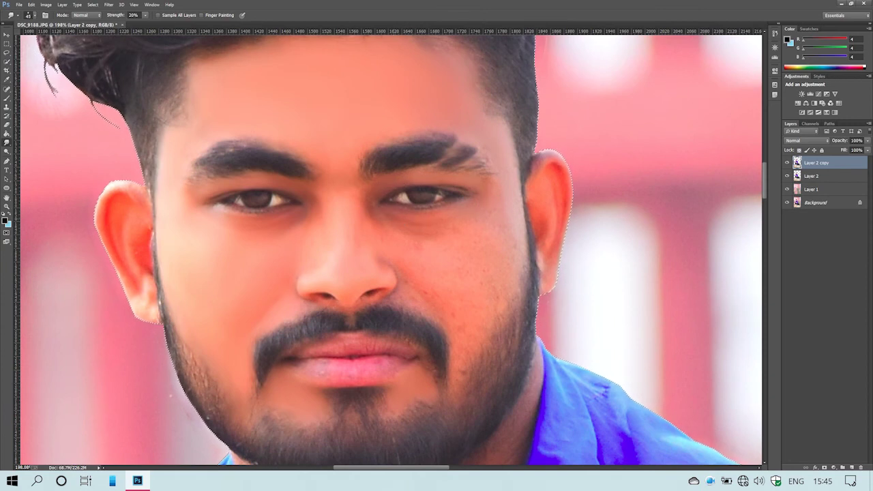
{"action": "scroll", "coordinate": [511, 232], "scroll_direction": "down", "scroll_amount": 1}
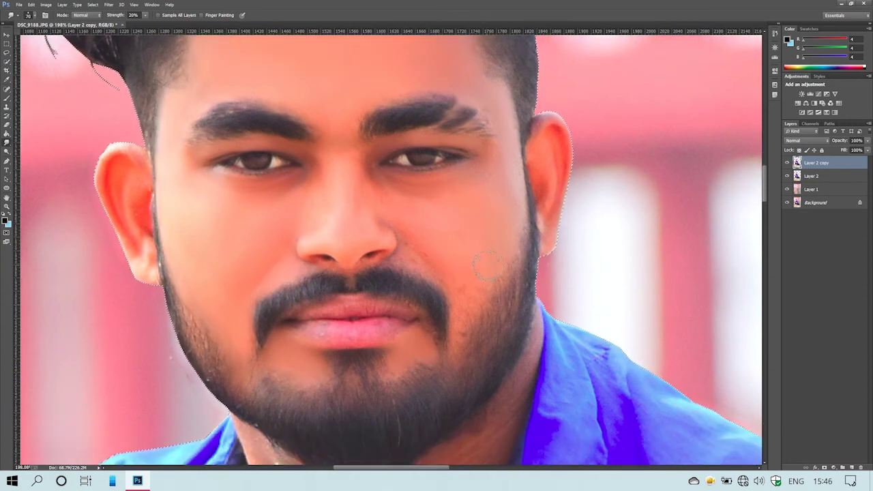
{"action": "scroll", "coordinate": [409, 205], "scroll_direction": "down", "scroll_amount": 1}
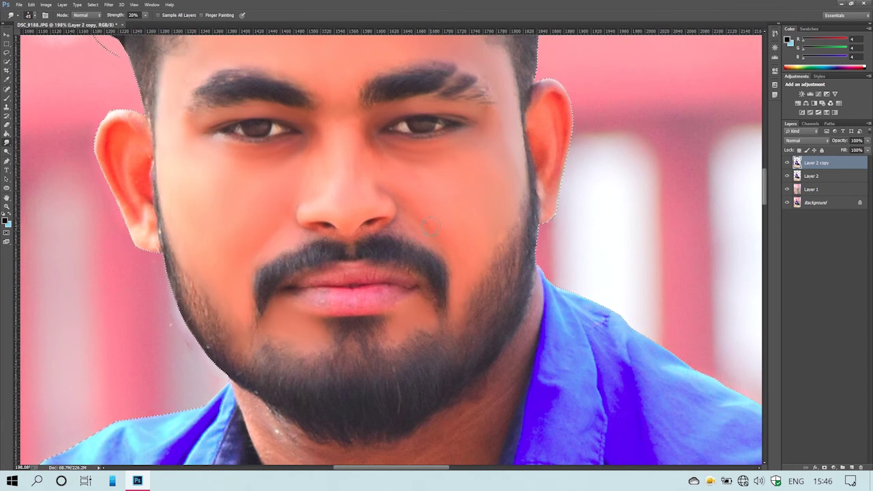
{"action": "scroll", "coordinate": [431, 227], "scroll_direction": "down", "scroll_amount": 1}
{"action": "scroll", "coordinate": [552, 144], "scroll_direction": "up", "scroll_amount": 1}
{"action": "scroll", "coordinate": [545, 121], "scroll_direction": "up", "scroll_amount": 1}
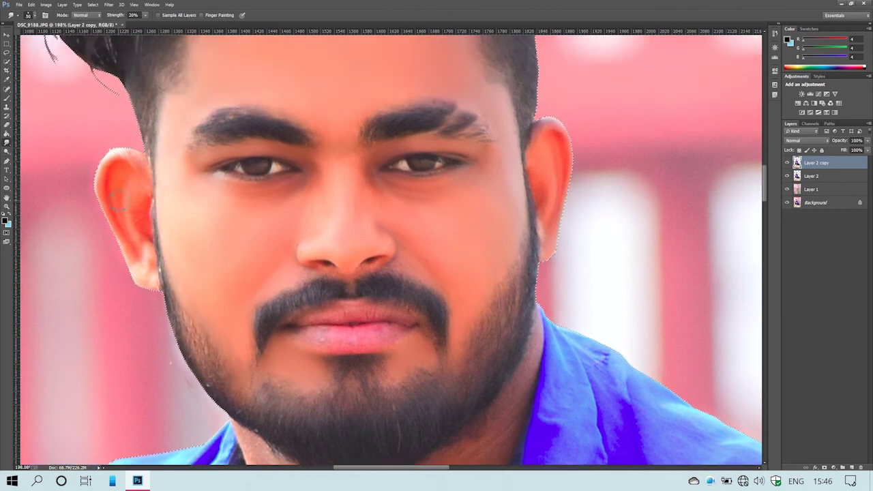
Smudge the skin of the neck and the chest in the open collar smooth, and compare the retouch with Layer 2 copy hidden
{"action": "scroll", "coordinate": [232, 225], "scroll_direction": "down", "scroll_amount": 8}
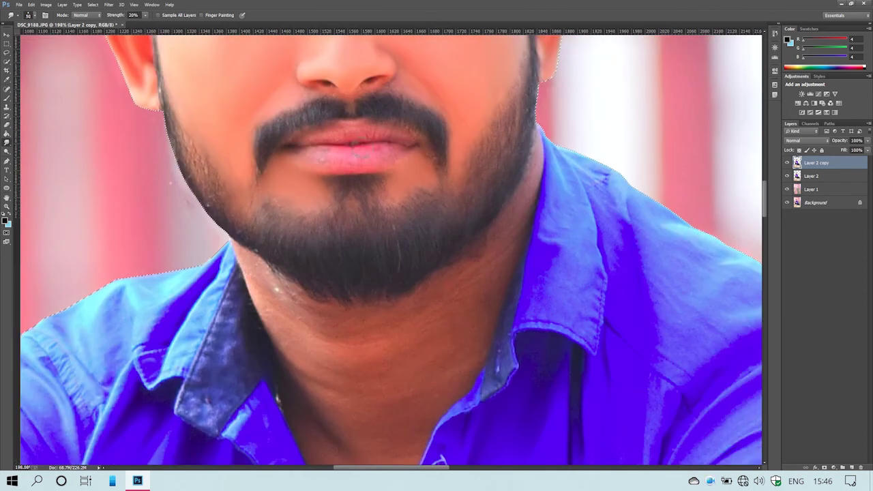
{"action": "scroll", "coordinate": [287, 251], "scroll_direction": "down", "scroll_amount": 1}
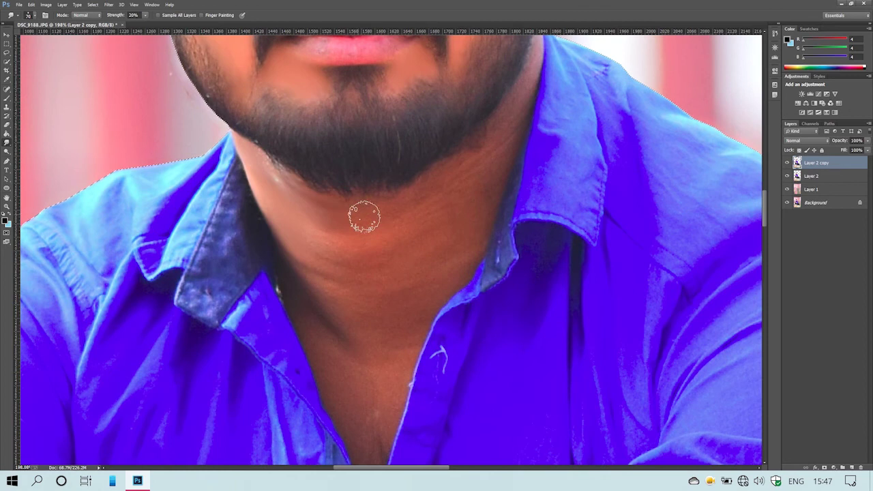
{"action": "scroll", "coordinate": [324, 277], "scroll_direction": "down", "scroll_amount": 1}
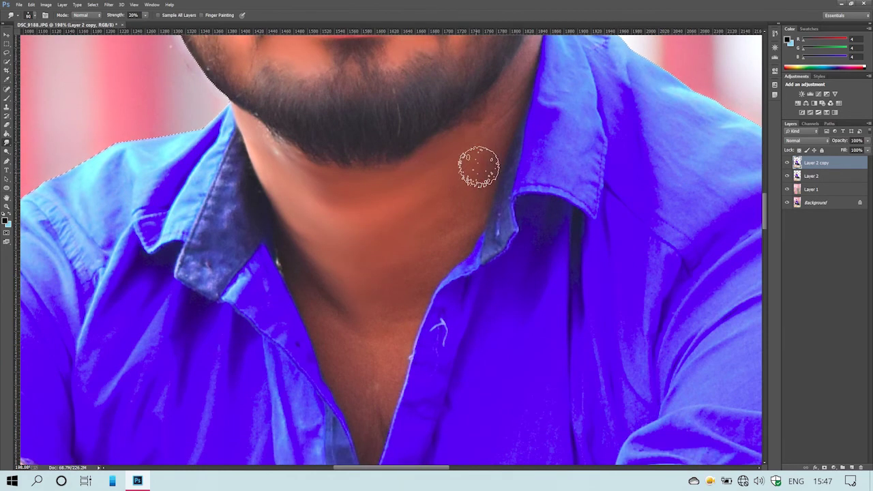
{"action": "scroll", "coordinate": [374, 264], "scroll_direction": "down", "scroll_amount": 1}
{"action": "scroll", "coordinate": [374, 264], "scroll_direction": "down", "scroll_amount": 2}
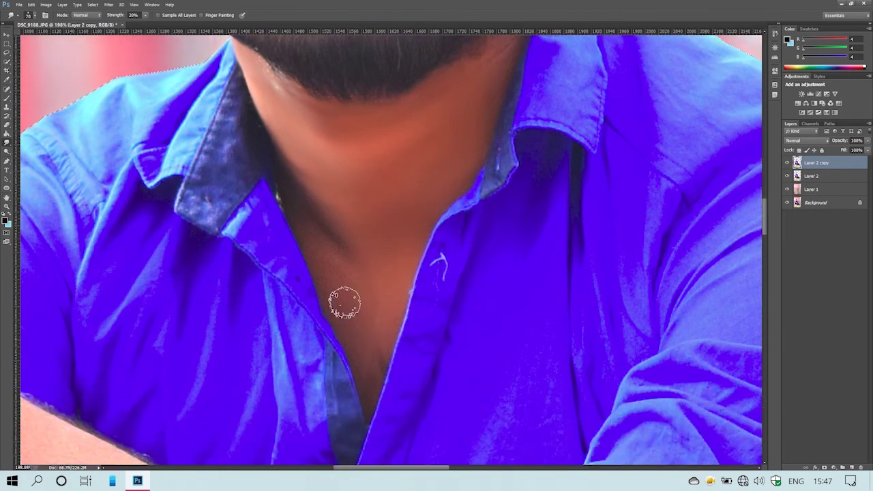
{"action": "scroll", "coordinate": [487, 171], "scroll_direction": "up", "scroll_amount": 4}
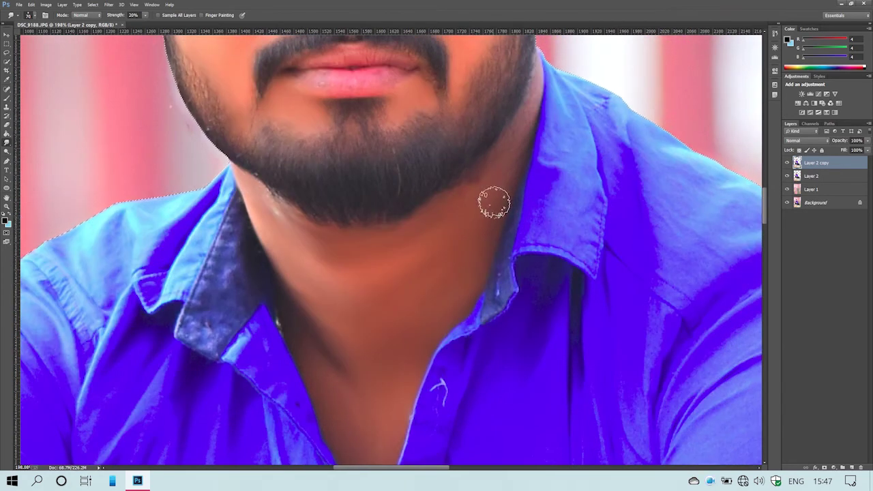
{"action": "scroll", "coordinate": [494, 202], "scroll_direction": "up", "scroll_amount": 3}
{"action": "scroll", "coordinate": [471, 234], "scroll_direction": "down", "scroll_amount": 3}
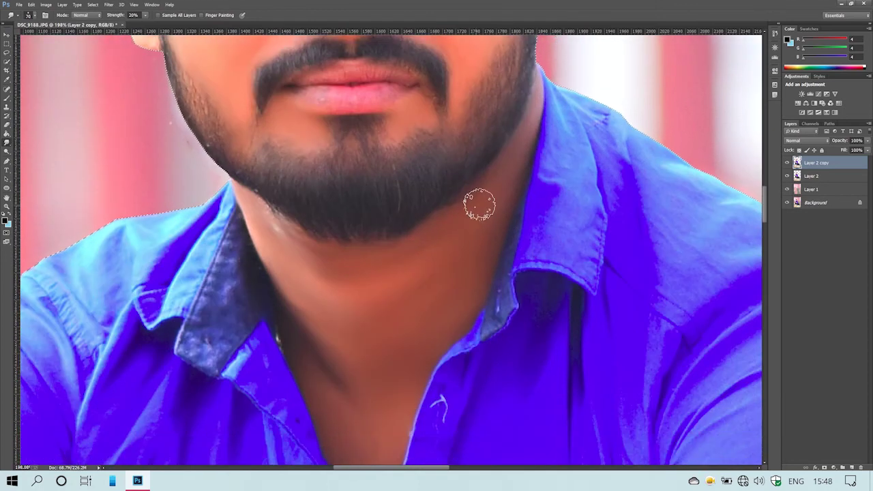
{"action": "scroll", "coordinate": [470, 211], "scroll_direction": "down", "scroll_amount": 1}
{"action": "scroll", "coordinate": [254, 185], "scroll_direction": "down", "scroll_amount": 3}
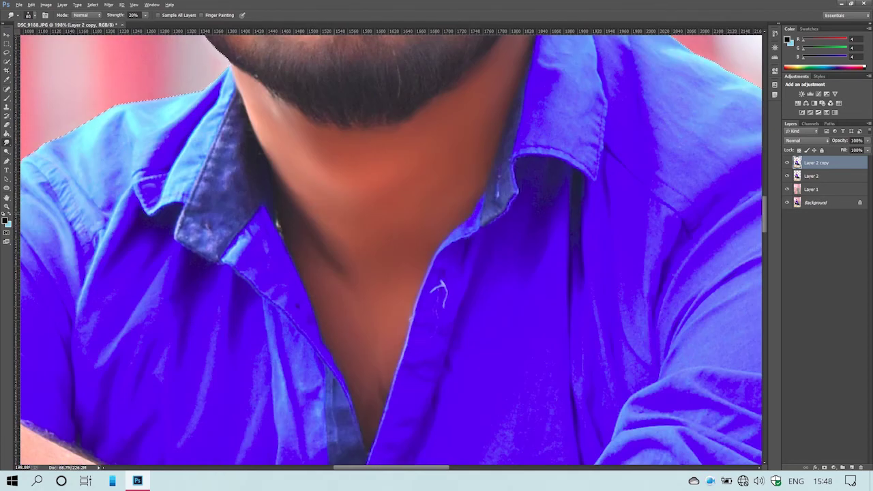
{"action": "scroll", "coordinate": [337, 196], "scroll_direction": "down", "scroll_amount": 8}
{"action": "left_click", "coordinate": [787, 164]}
{"action": "left_click", "coordinate": [787, 164]}
Smudge the skin on the back and fingers of the hand resting on the rolled sleeve smooth at 20% strength
{"action": "scroll", "coordinate": [187, 248], "scroll_direction": "up", "scroll_amount": 8}
{"action": "key", "text": "bracketright"}
{"action": "key", "text": "bracketright"}
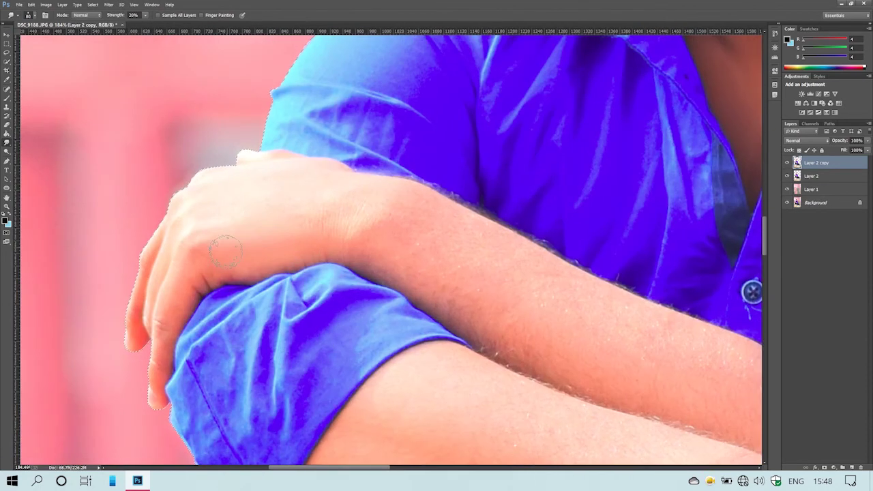
{"action": "scroll", "coordinate": [296, 253], "scroll_direction": "up", "scroll_amount": 3}
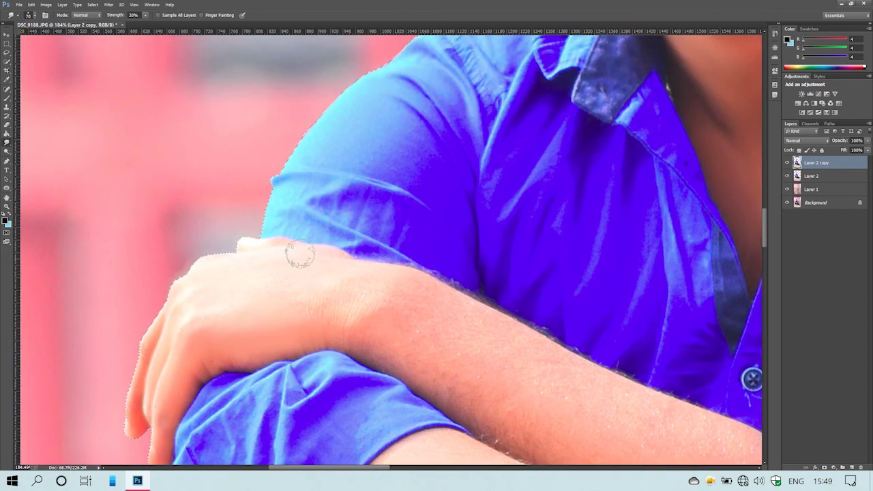
{"action": "scroll", "coordinate": [271, 222], "scroll_direction": "down", "scroll_amount": 2}
Smudge the upper forearm smooth from wrist to sleeve cuff, reducing the brush from size 125 to 80 near the cuff
{"action": "scroll", "coordinate": [271, 223], "scroll_direction": "right", "scroll_amount": 2}
{"action": "scroll", "coordinate": [310, 244], "scroll_direction": "right", "scroll_amount": 2}
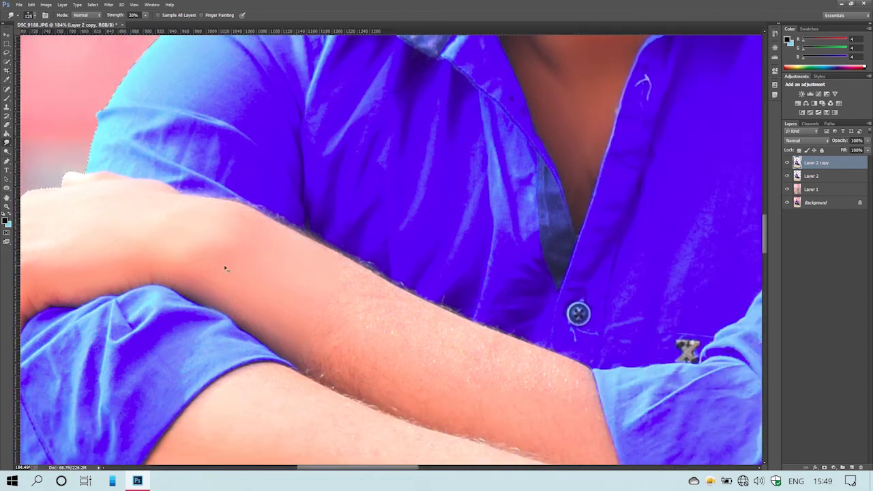
{"action": "scroll", "coordinate": [288, 225], "scroll_direction": "down", "scroll_amount": 1}
{"action": "scroll", "coordinate": [288, 224], "scroll_direction": "right", "scroll_amount": 1}
{"action": "key", "text": "bracketleft"}
{"action": "scroll", "coordinate": [361, 286], "scroll_direction": "down", "scroll_amount": 1}
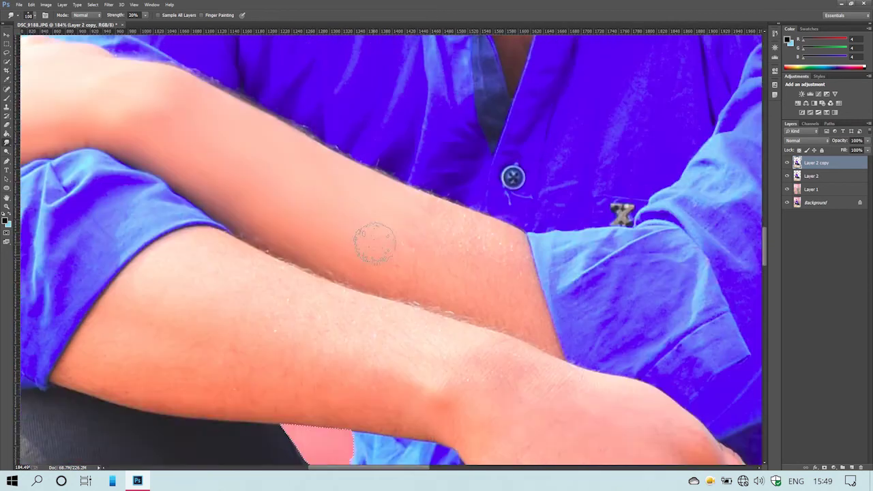
{"action": "key", "text": "bracketleft"}
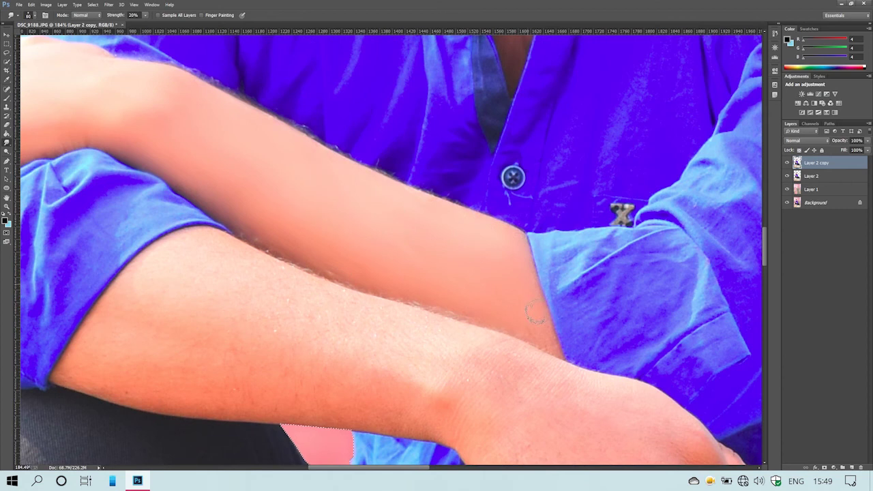
Smudge the skin of the lower forearm smooth from the rolled sleeve to the wrist, with the brush up to size 125
{"action": "scroll", "coordinate": [195, 225], "scroll_direction": "down", "scroll_amount": 1}
{"action": "key", "text": "bracketright"}
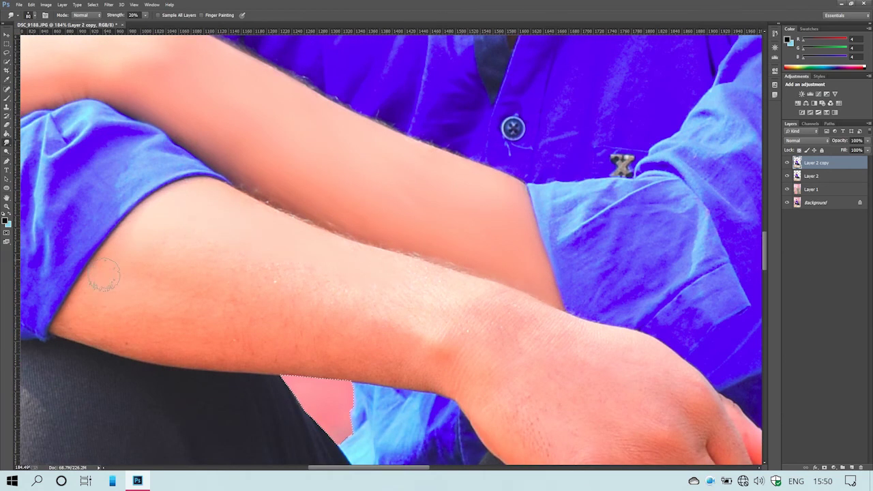
{"action": "scroll", "coordinate": [122, 280], "scroll_direction": "down", "scroll_amount": 1}
{"action": "key", "text": "bracketleft"}
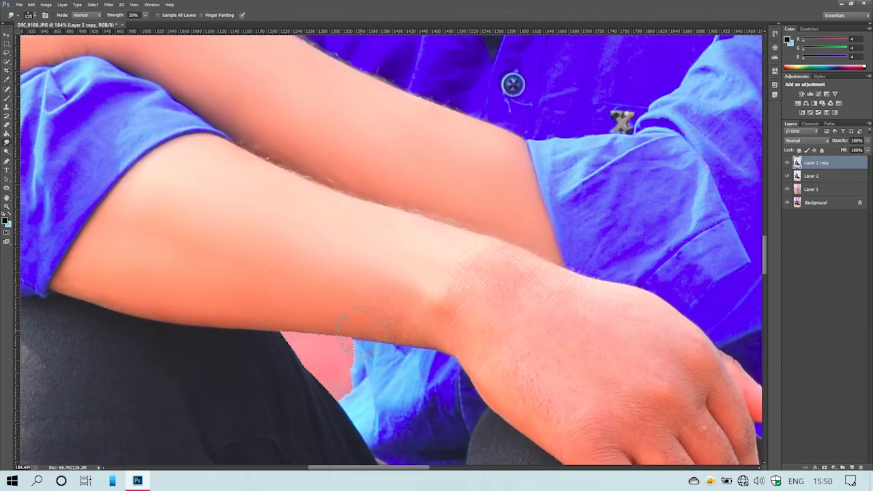
{"action": "scroll", "coordinate": [511, 244], "scroll_direction": "down", "scroll_amount": 1}
Smudge the wrist, back of the hand and fingers resting on the knee smooth, using a size 70 brush for the fingers
{"action": "mouse_move", "coordinate": [340, 298]}
{"action": "left_mouse_down"}
{"action": "mouse_move", "coordinate": [308, 244]}
{"action": "mouse_move", "coordinate": [171, 260]}
{"action": "left_mouse_up"}
{"action": "key", "text": "bracketright"}
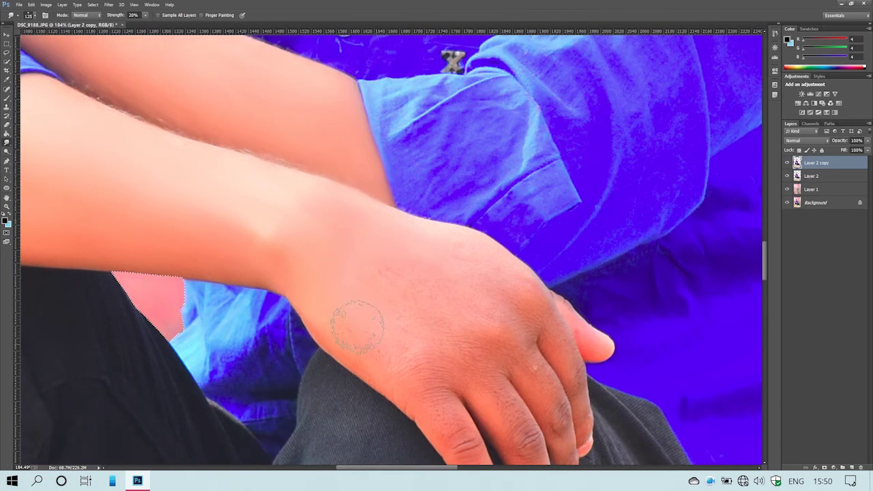
{"action": "scroll", "coordinate": [454, 252], "scroll_direction": "down", "scroll_amount": 3}
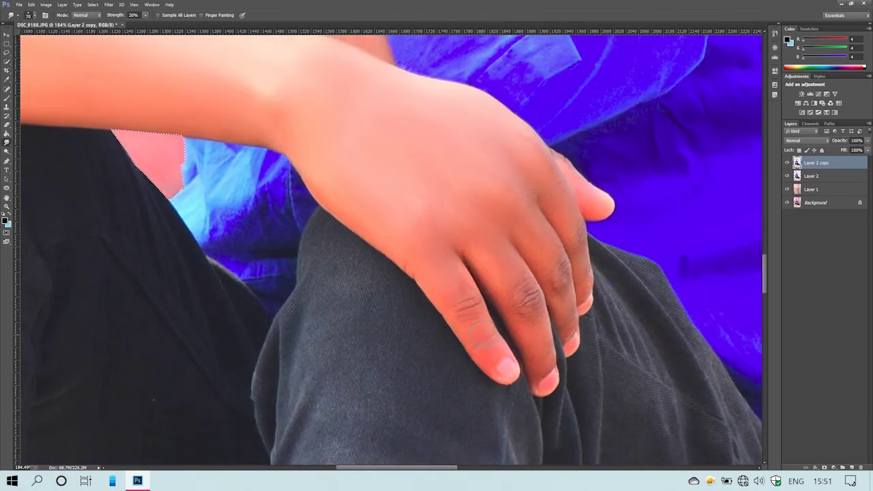
Smudge the bare shin and foot without the anklet smooth, using a size 100 brush at 10% strength
{"action": "scroll", "coordinate": [438, 318], "scroll_direction": "down", "scroll_amount": 6}
{"action": "scroll", "coordinate": [295, 391], "scroll_direction": "up", "scroll_amount": 5}
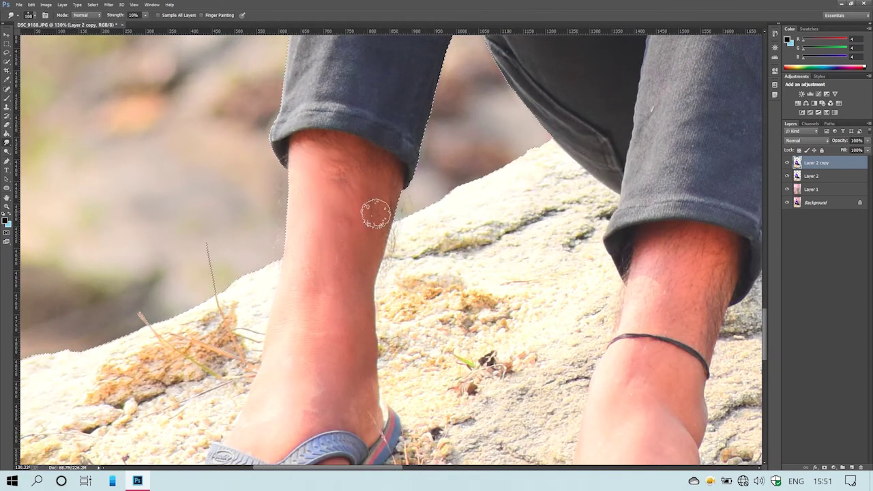
{"action": "scroll", "coordinate": [341, 259], "scroll_direction": "down", "scroll_amount": 3}
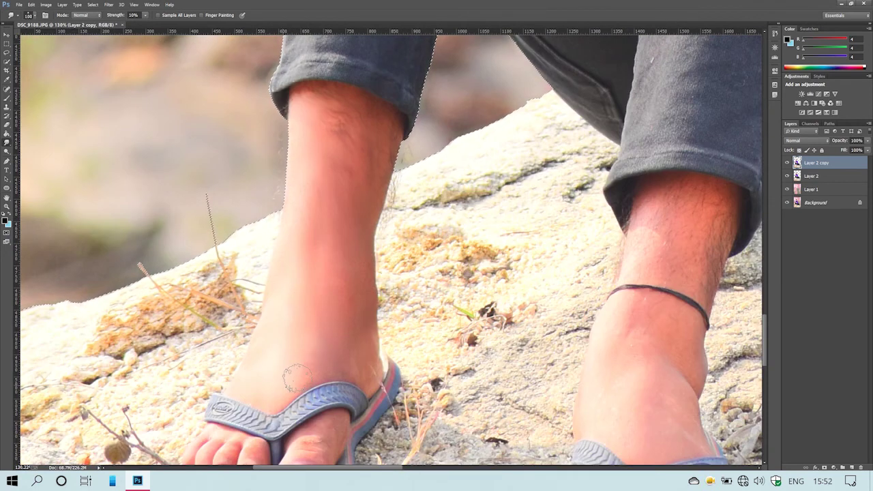
{"action": "scroll", "coordinate": [296, 379], "scroll_direction": "down", "scroll_amount": 4}
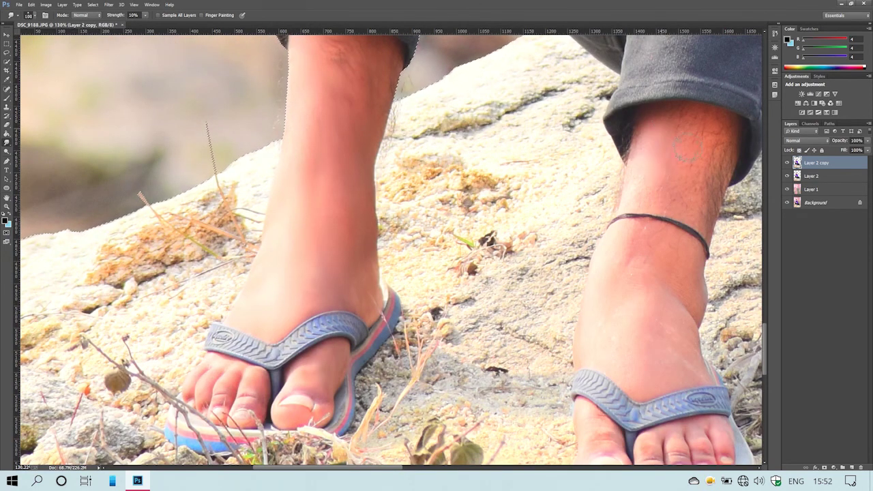
Smudge the ankle and foot wearing the black anklet smooth at 10% strength, using a size 50 brush around the toes
{"action": "key", "text": "bracketright"}
{"action": "key", "text": "bracketright"}
{"action": "scroll", "coordinate": [601, 295], "scroll_direction": "down", "scroll_amount": 3}
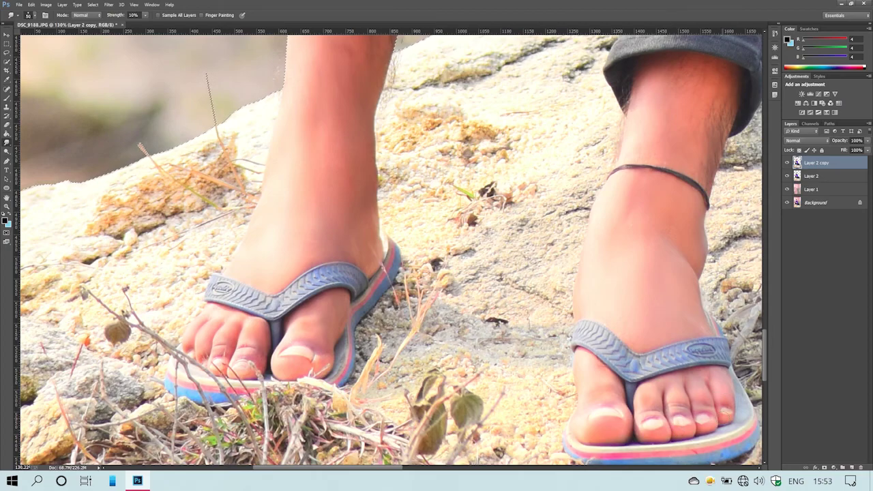
{"action": "key", "text": "bracketright"}
{"action": "key", "text": "bracketright"}
{"action": "scroll", "coordinate": [469, 408], "scroll_direction": "down", "scroll_amount": 5}
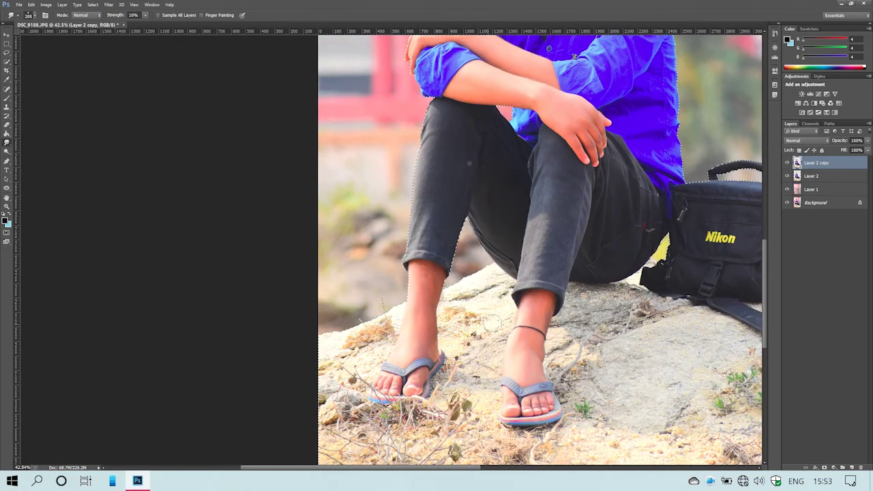
Clear the selection, lower Layer 2 copy's opacity to about 95%, compare it with the layer hidden, and merge it into Layer 2
{"action": "key", "text": "ctrl+0"}
{"action": "key", "text": "v"}
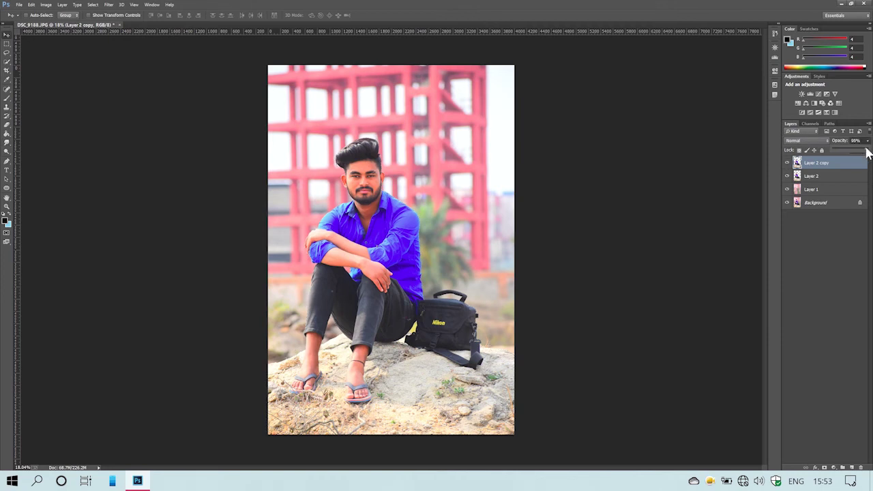
{"action": "scroll", "coordinate": [384, 199], "scroll_direction": "up", "scroll_amount": 6}
{"action": "left_click", "coordinate": [787, 165]}
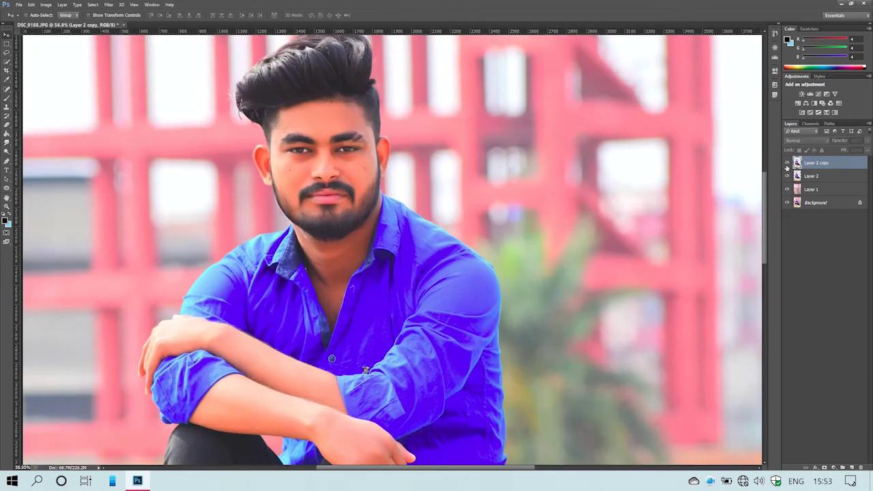
{"action": "left_click", "coordinate": [787, 164]}
{"action": "scroll", "coordinate": [690, 164], "scroll_direction": "down", "scroll_amount": 5}
{"action": "key", "text": "ctrl+e"}
Duplicate Layer 2 and apply the Portraiture filter to the copy
{"action": "key", "text": "ctrl+j"}
{"action": "left_click", "coordinate": [109, 4]}
{"action": "mouse_move", "coordinate": [142, 324]}
{"action": "left_click", "coordinate": [330, 334]}
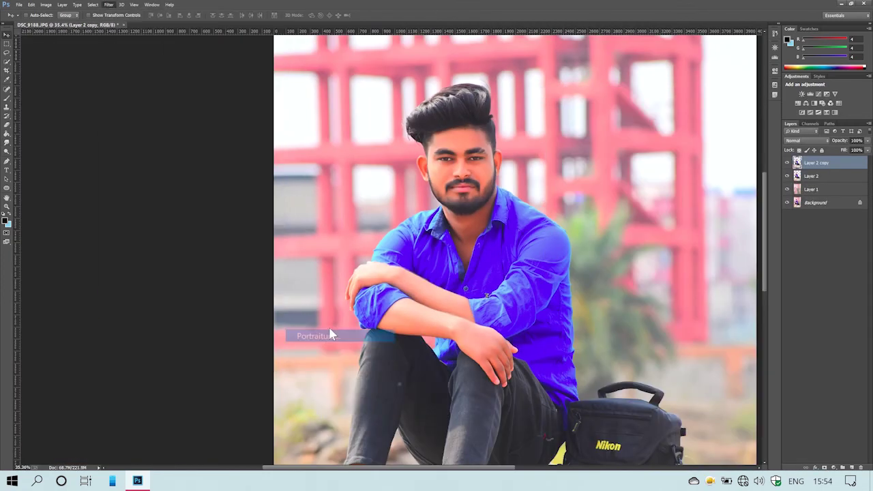
{"action": "left_click", "coordinate": [572, 136]}
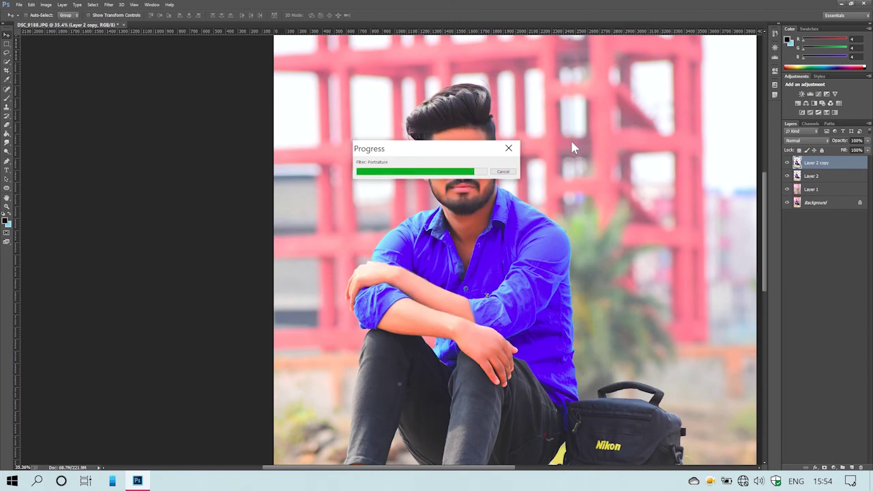
Compare the Portraiture result with the layer hidden, partly lower the opacity of Layer 2 copy, and merge it into Layer 2
{"action": "scroll", "coordinate": [570, 138], "scroll_direction": "down", "scroll_amount": 3}
{"action": "left_click", "coordinate": [787, 163]}
{"action": "left_click", "coordinate": [787, 163]}
{"action": "left_click_drag", "start_coordinate": [868, 141], "coordinate": [858, 148]}
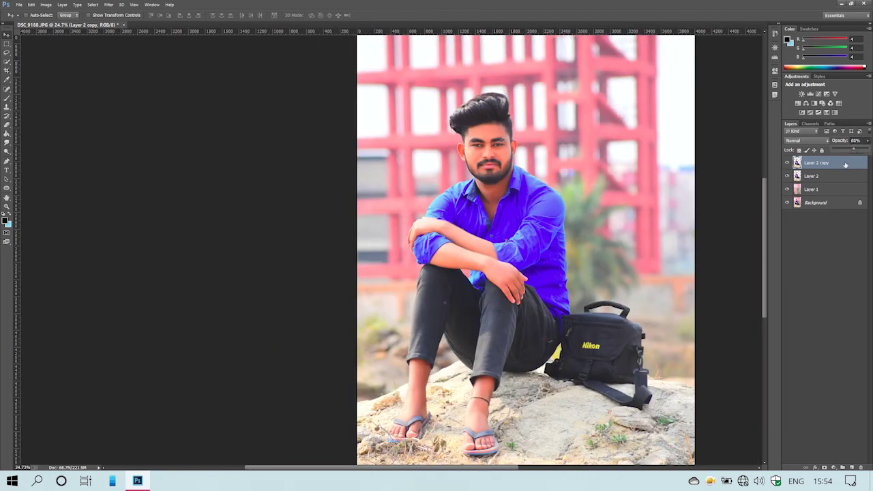
{"action": "key", "text": "ctrl+e"}
Apply a Tilt-Shift blur of about 104 px to Layer 1, keeping the focus area at the bottom of the photo
{"action": "left_click", "coordinate": [829, 177]}
{"action": "left_click", "coordinate": [108, 5]}
{"action": "mouse_move", "coordinate": [179, 158]}
{"action": "left_click", "coordinate": [308, 182]}
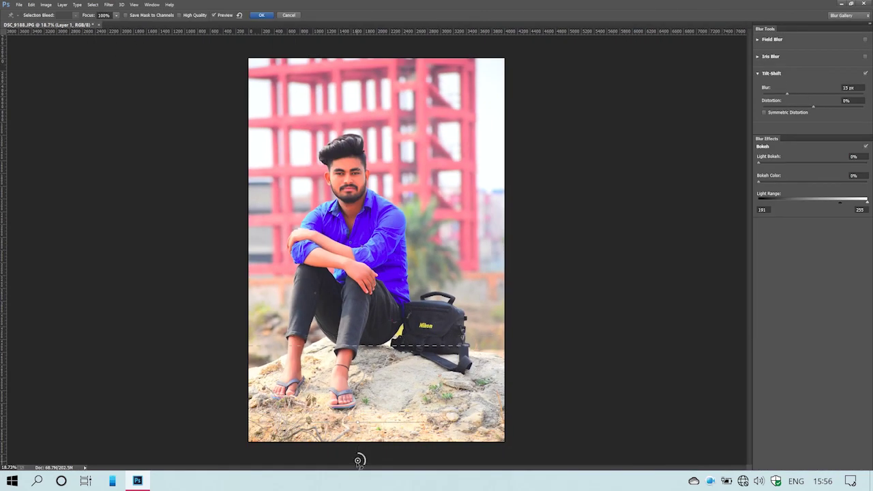
{"action": "left_click_drag", "start_coordinate": [357, 463], "coordinate": [358, 465]}
{"action": "left_click", "coordinate": [811, 93]}
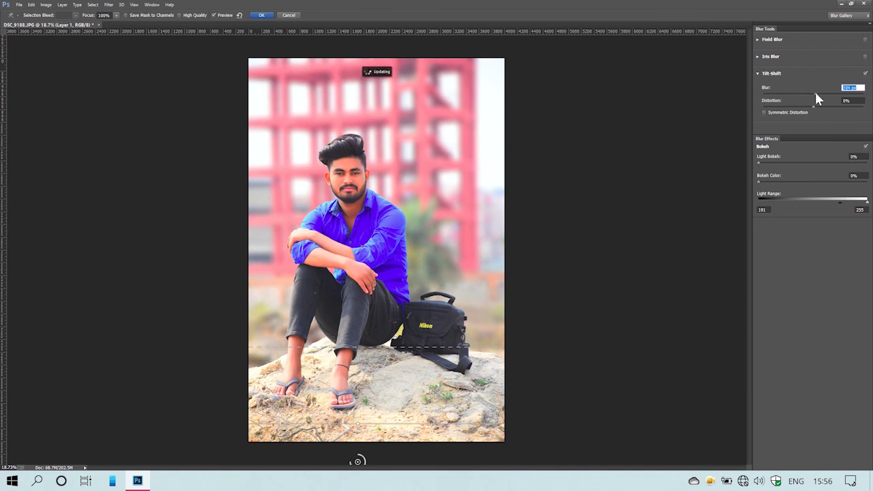
{"action": "left_click_drag", "start_coordinate": [341, 346], "coordinate": [340, 287]}
{"action": "left_click", "coordinate": [262, 15]}
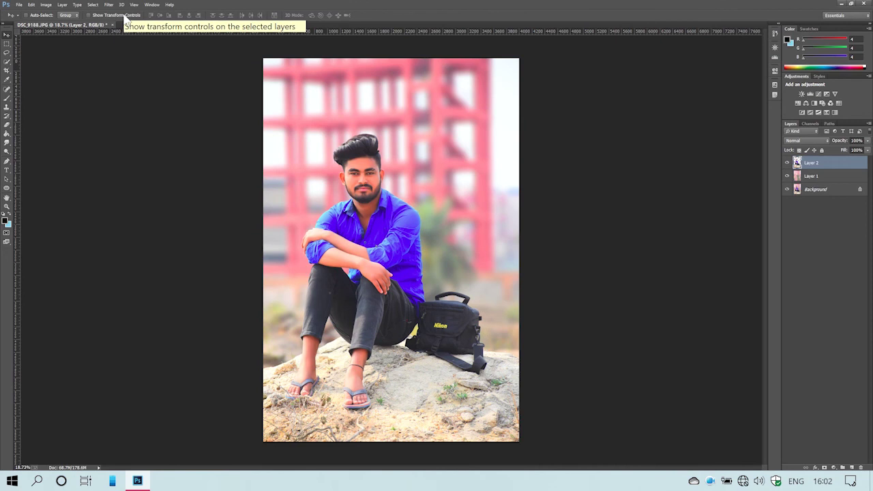
Adjust the cutout on a duplicate of Layer 2 with the Camera Raw filter and apply it
{"action": "left_click", "coordinate": [108, 5]}
{"action": "left_click", "coordinate": [171, 78]}
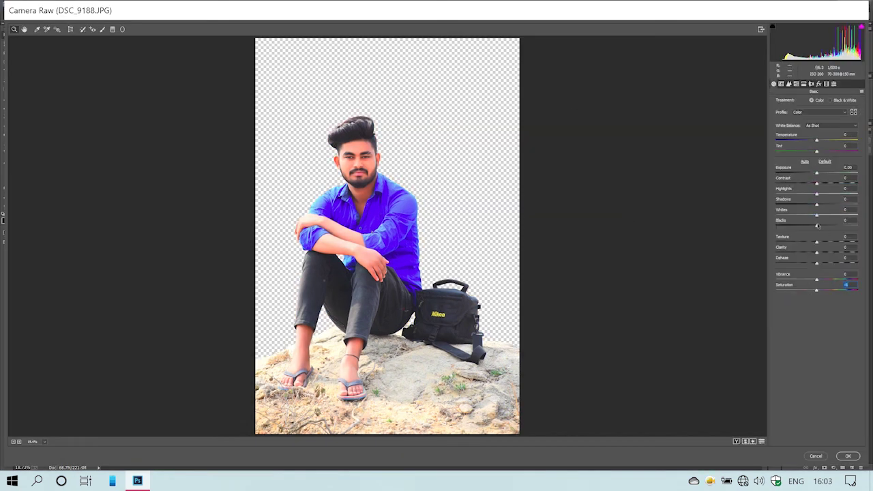
{"action": "left_click", "coordinate": [850, 456]}
Lower Layer 2 copy's opacity to about 75% and merge it into Layer 2
{"action": "left_click", "coordinate": [827, 163]}
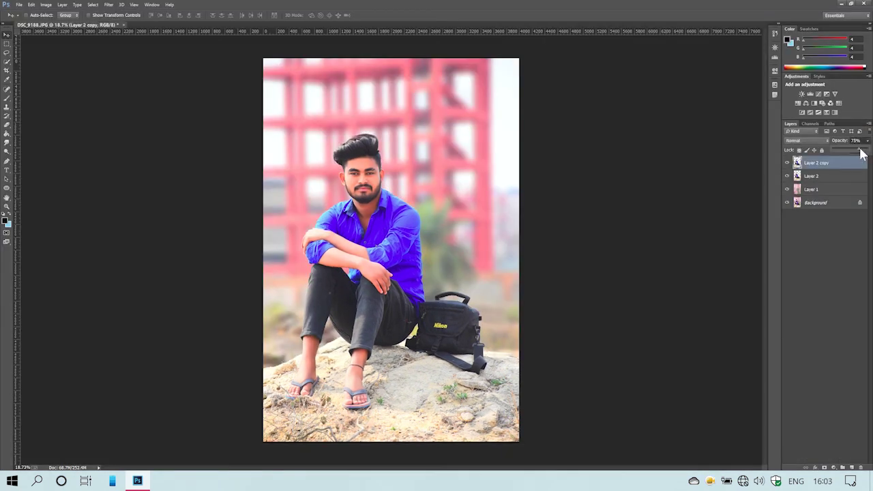
{"action": "right_click", "coordinate": [813, 163]}
{"action": "left_click", "coordinate": [628, 394]}
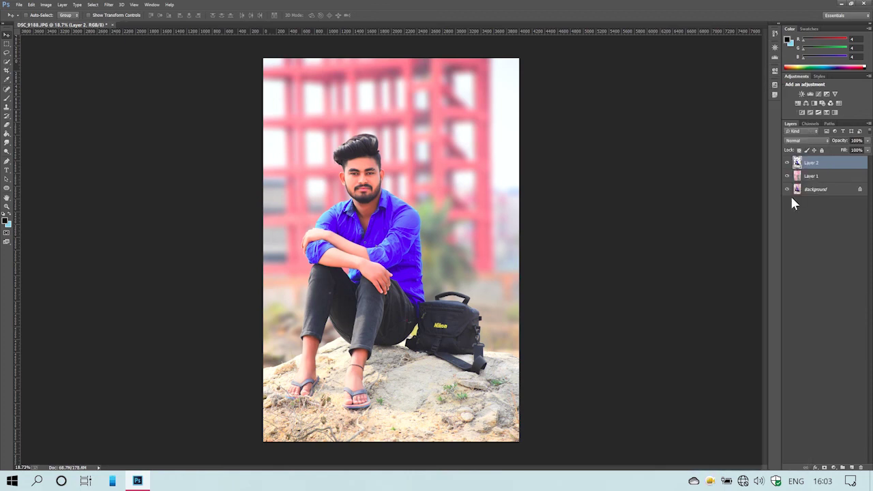
{"action": "left_click", "coordinate": [801, 180]}
{"action": "left_click", "coordinate": [833, 467]}
{"action": "left_click", "coordinate": [817, 236]}
{"action": "left_click", "coordinate": [725, 109]}
{"action": "key", "text": "ctrl+z"}
Add a black-to-transparent gradient fill layer above Layer 2, shifted down to darken only the rocky ground
{"action": "left_click", "coordinate": [836, 162]}
{"action": "left_click", "coordinate": [834, 467]}
{"action": "left_click", "coordinate": [811, 235]}
{"action": "left_click_drag", "start_coordinate": [415, 357], "coordinate": [417, 465]}
{"action": "left_click", "coordinate": [725, 109]}
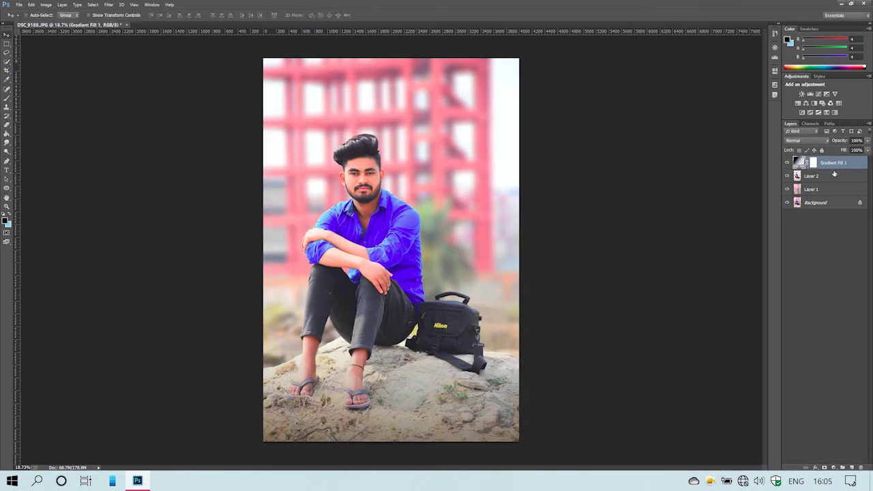
Stamp all visible layers into a new layer, duplicate it, and open the copy in the Camera Raw filter
{"action": "key", "text": "ctrl+alt+shift+e"}
{"action": "key", "text": "ctrl+j"}
{"action": "left_click", "coordinate": [109, 5]}
{"action": "left_click", "coordinate": [146, 77]}
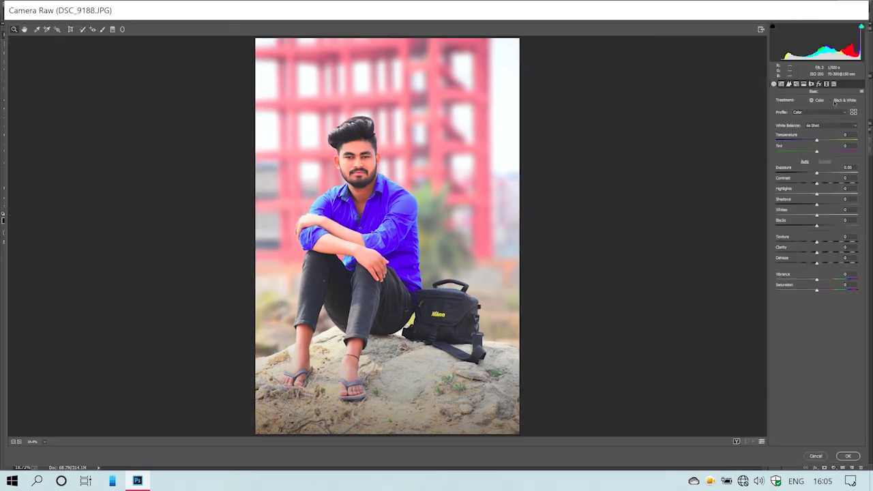
Darken the photo's edges with a Camera Raw vignette and browse the user presets
{"action": "left_click", "coordinate": [818, 84]}
{"action": "left_click_drag", "start_coordinate": [817, 172], "coordinate": [802, 168]}
{"action": "left_click", "coordinate": [834, 84]}
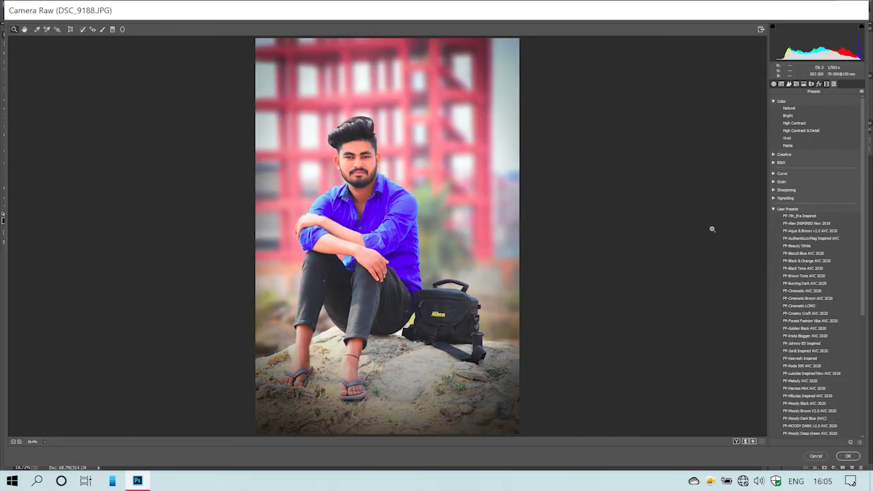
{"action": "scroll", "coordinate": [815, 341], "scroll_direction": "down", "scroll_amount": 8}
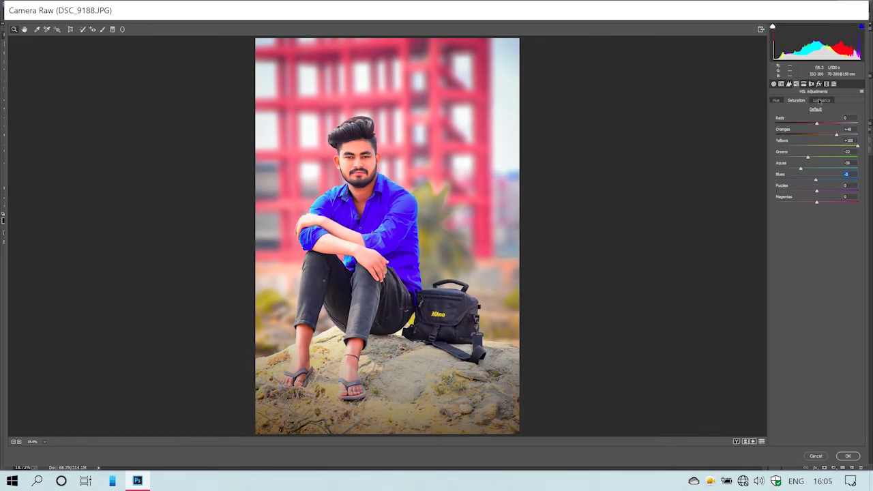
Adjust the HSL orange luminance, and set Shadows to +44 and Contrast to -23 in the basic settings
{"action": "left_click", "coordinate": [820, 101]}
{"action": "left_click", "coordinate": [836, 134]}
{"action": "left_click", "coordinate": [796, 100]}
{"action": "left_click", "coordinate": [773, 84]}
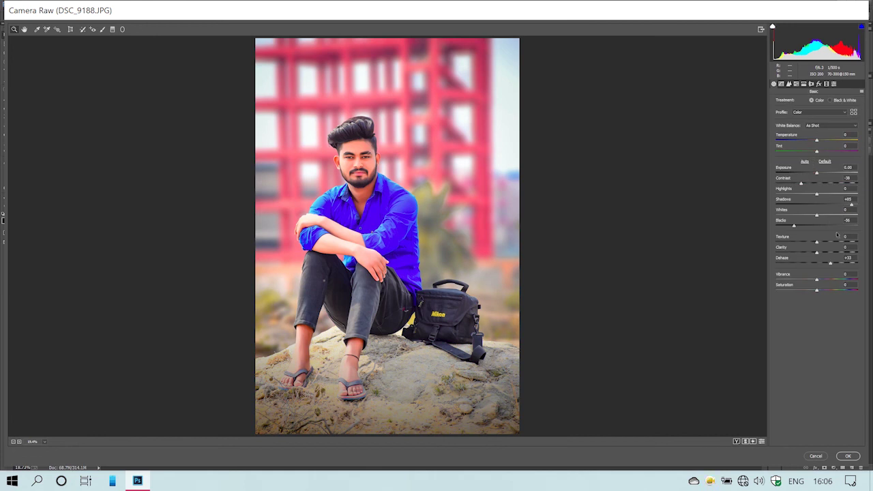
{"action": "left_click_drag", "start_coordinate": [842, 205], "coordinate": [837, 206]}
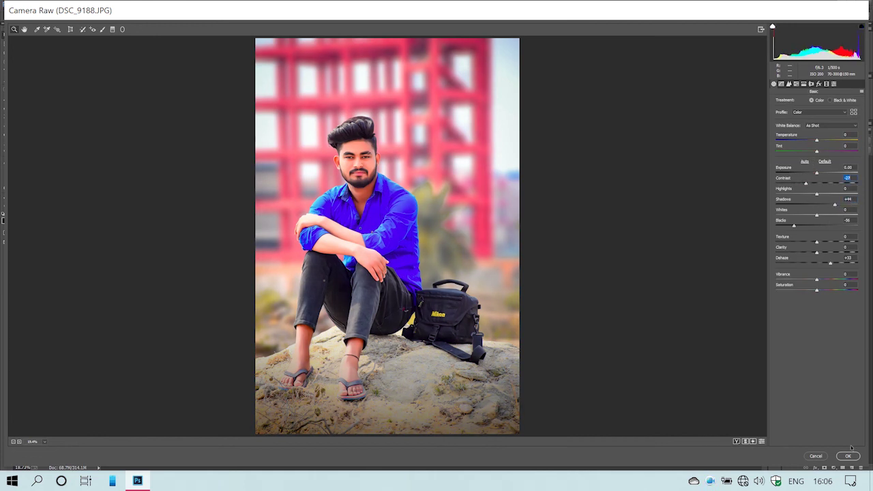
Apply the Camera Raw grade, lower Layer 3 copy's opacity to about 86%, and merge it into Layer 3
{"action": "left_click", "coordinate": [847, 455]}
{"action": "left_click_drag", "start_coordinate": [868, 140], "coordinate": [839, 168]}
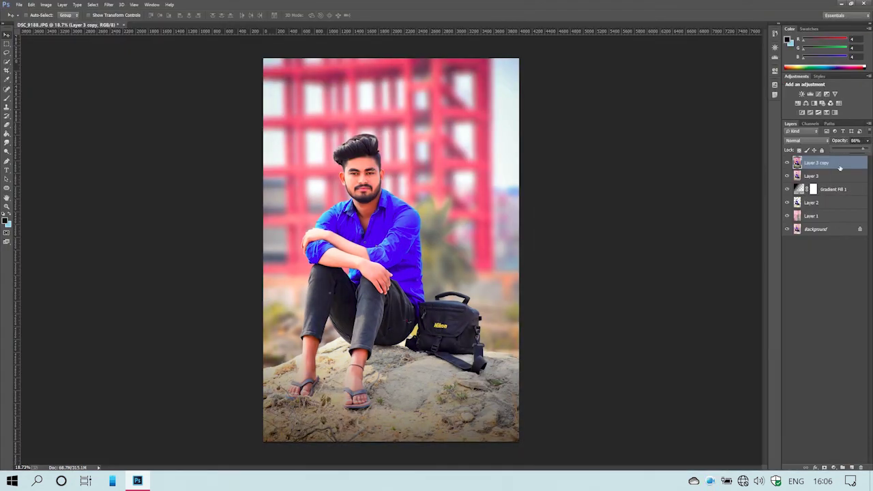
{"action": "key", "text": "Delete"}
Duplicate Layer 3 and scale the copy slightly inward to leave a narrow margin around the photo
{"action": "key", "text": "ctrl+j"}
{"action": "key", "text": "ctrl+t"}
{"action": "left_click_drag", "start_coordinate": [263, 59], "coordinate": [266, 62]}
{"action": "left_click", "coordinate": [347, 15]}
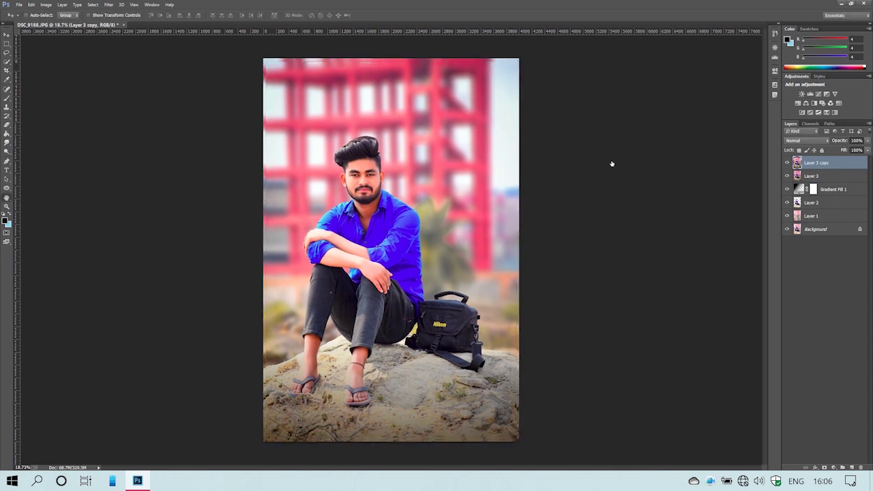
Add a thin dark Stroke layer style around Layer 3 copy
{"action": "double_click", "coordinate": [843, 163]}
{"action": "left_click", "coordinate": [606, 105]}
{"action": "left_click", "coordinate": [712, 89]}
{"action": "left_click_drag", "start_coordinate": [695, 80], "coordinate": [699, 81]}
{"action": "left_click", "coordinate": [808, 66]}
Blur Layer 3, beneath the stroked copy, with the Box Blur filter
{"action": "left_click", "coordinate": [818, 189]}
{"action": "left_click", "coordinate": [111, 4]}
{"action": "mouse_move", "coordinate": [150, 160]}
{"action": "left_click", "coordinate": [319, 239]}
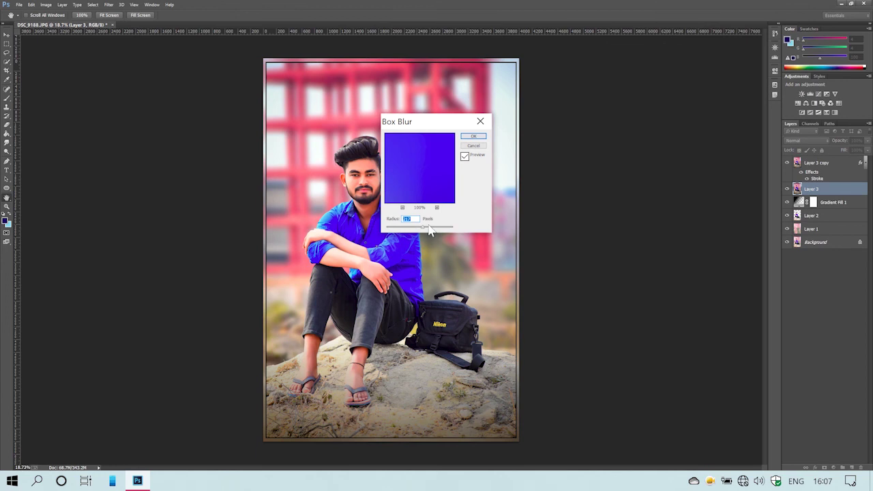